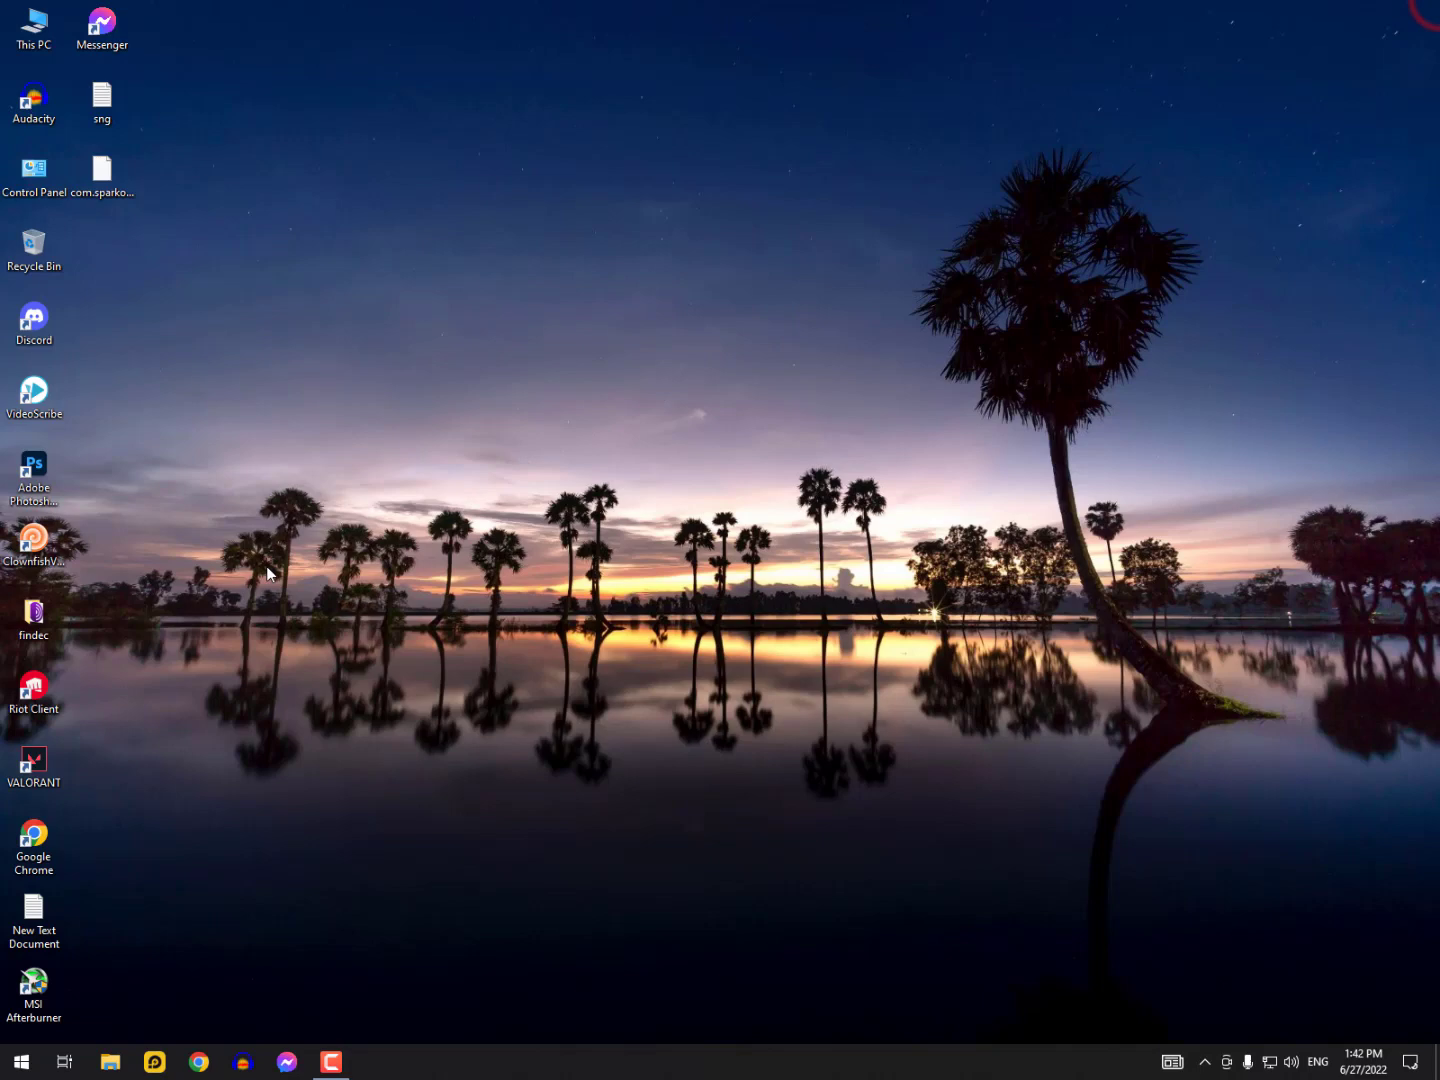
- Launch Control Panel from the Start search and go to Hardware and Sound
{"action": "left_click", "coordinate": [5, 1071]}
{"action": "mouse_move", "coordinate": [45, 979]}
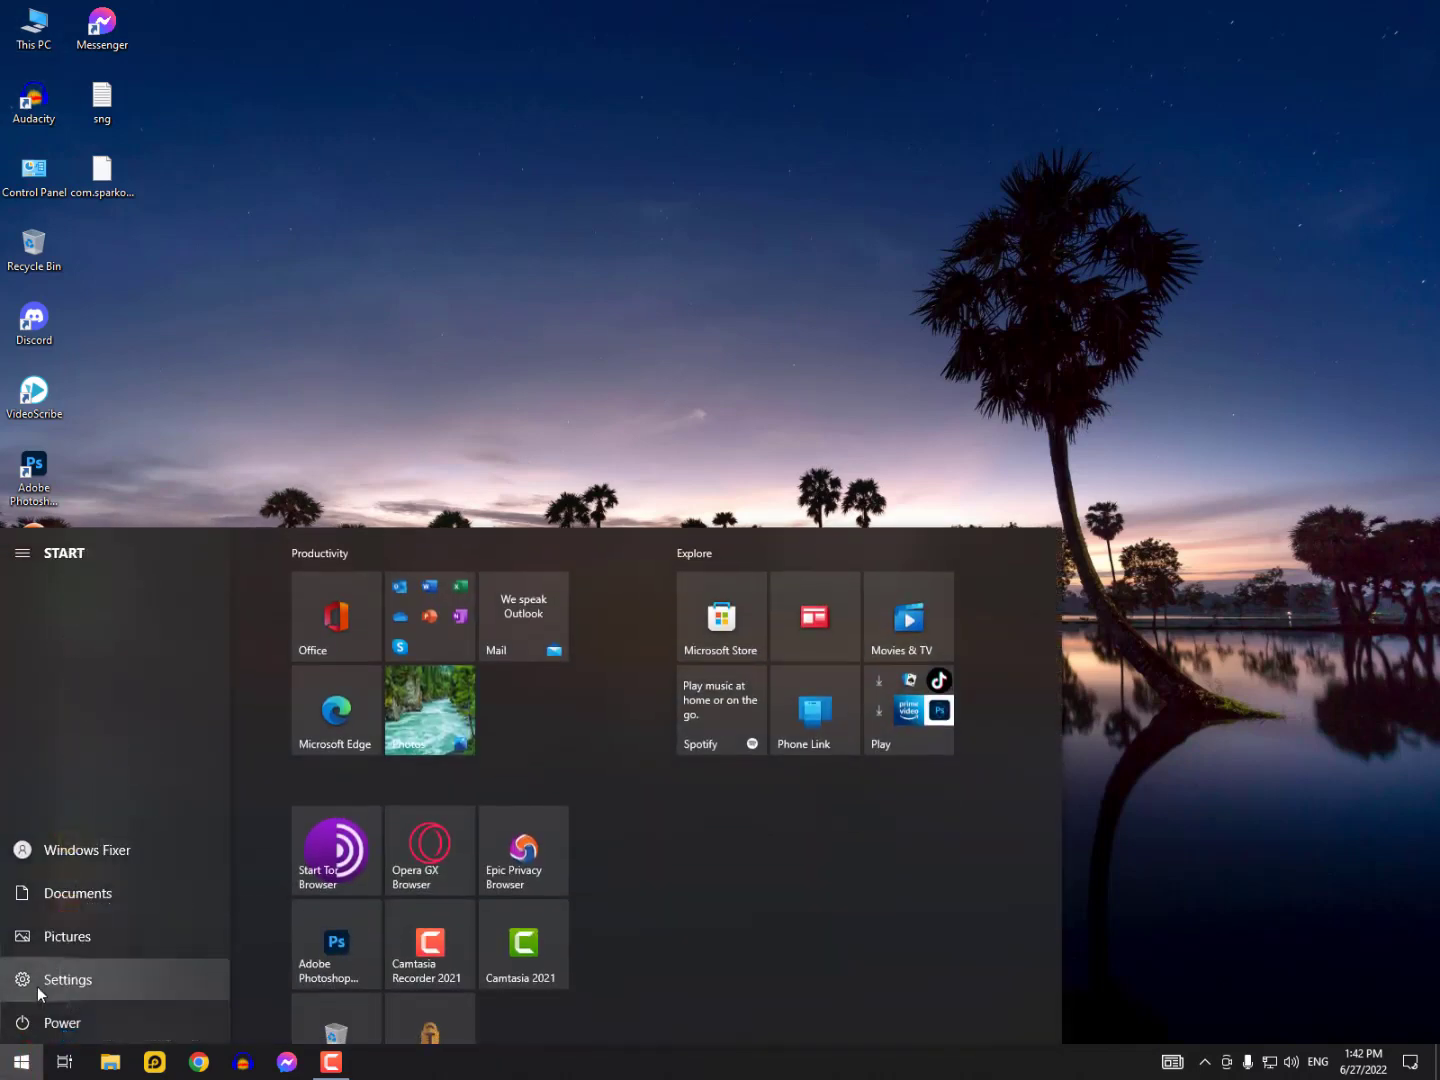
{"action": "type", "text": "con"}
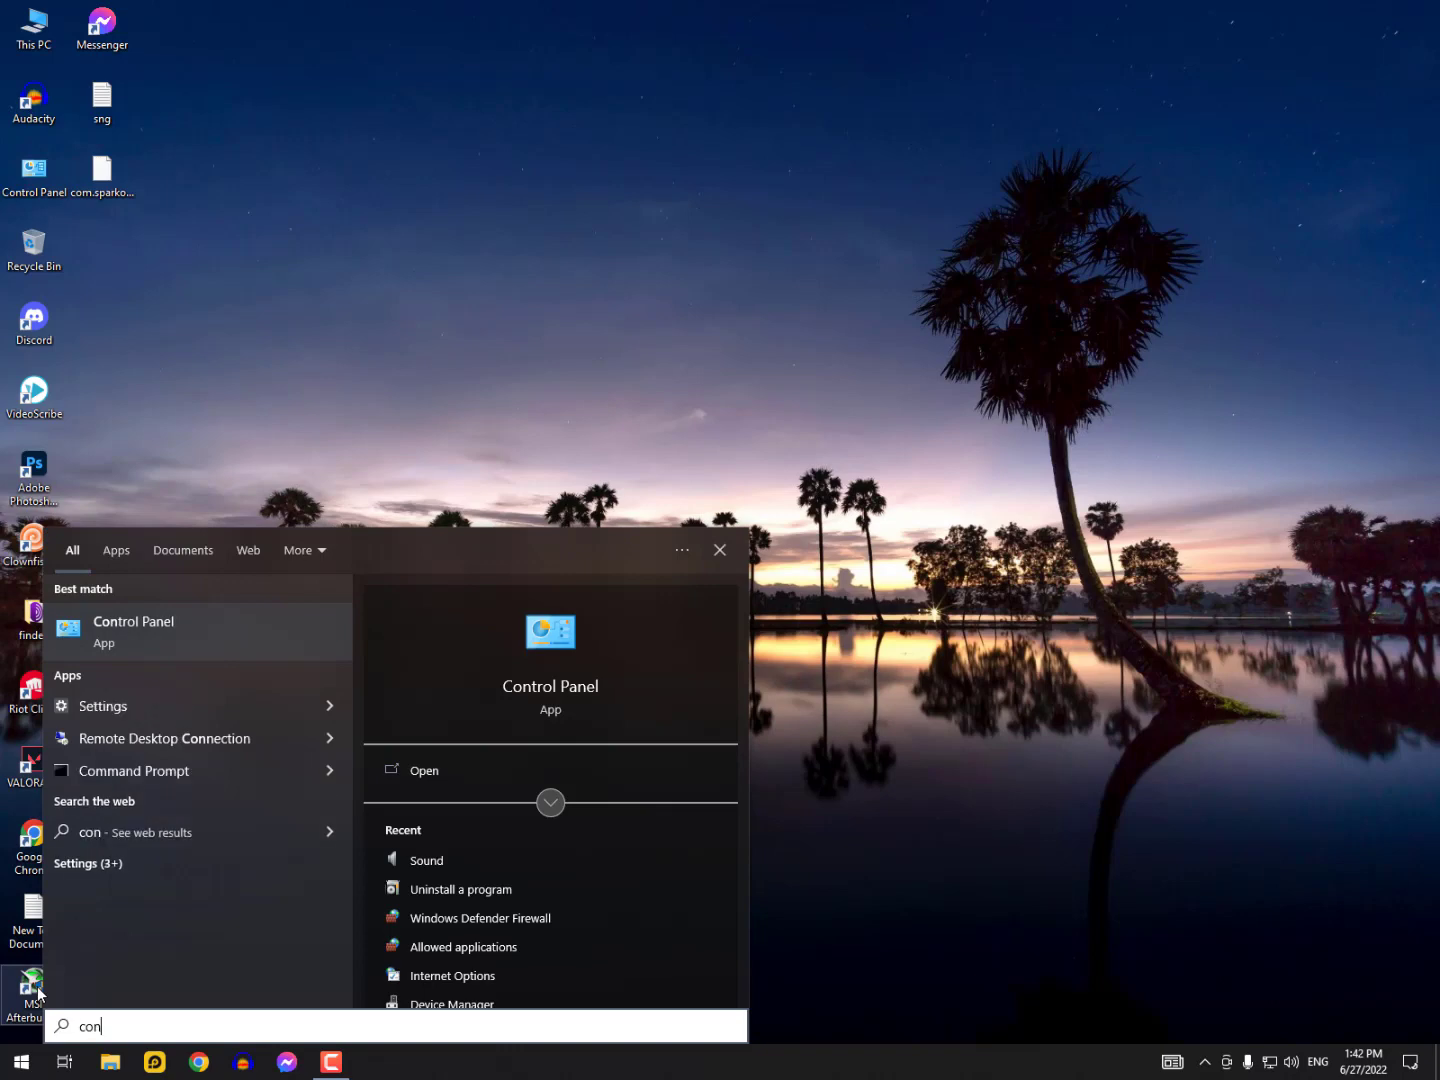
{"action": "key", "text": "Return"}
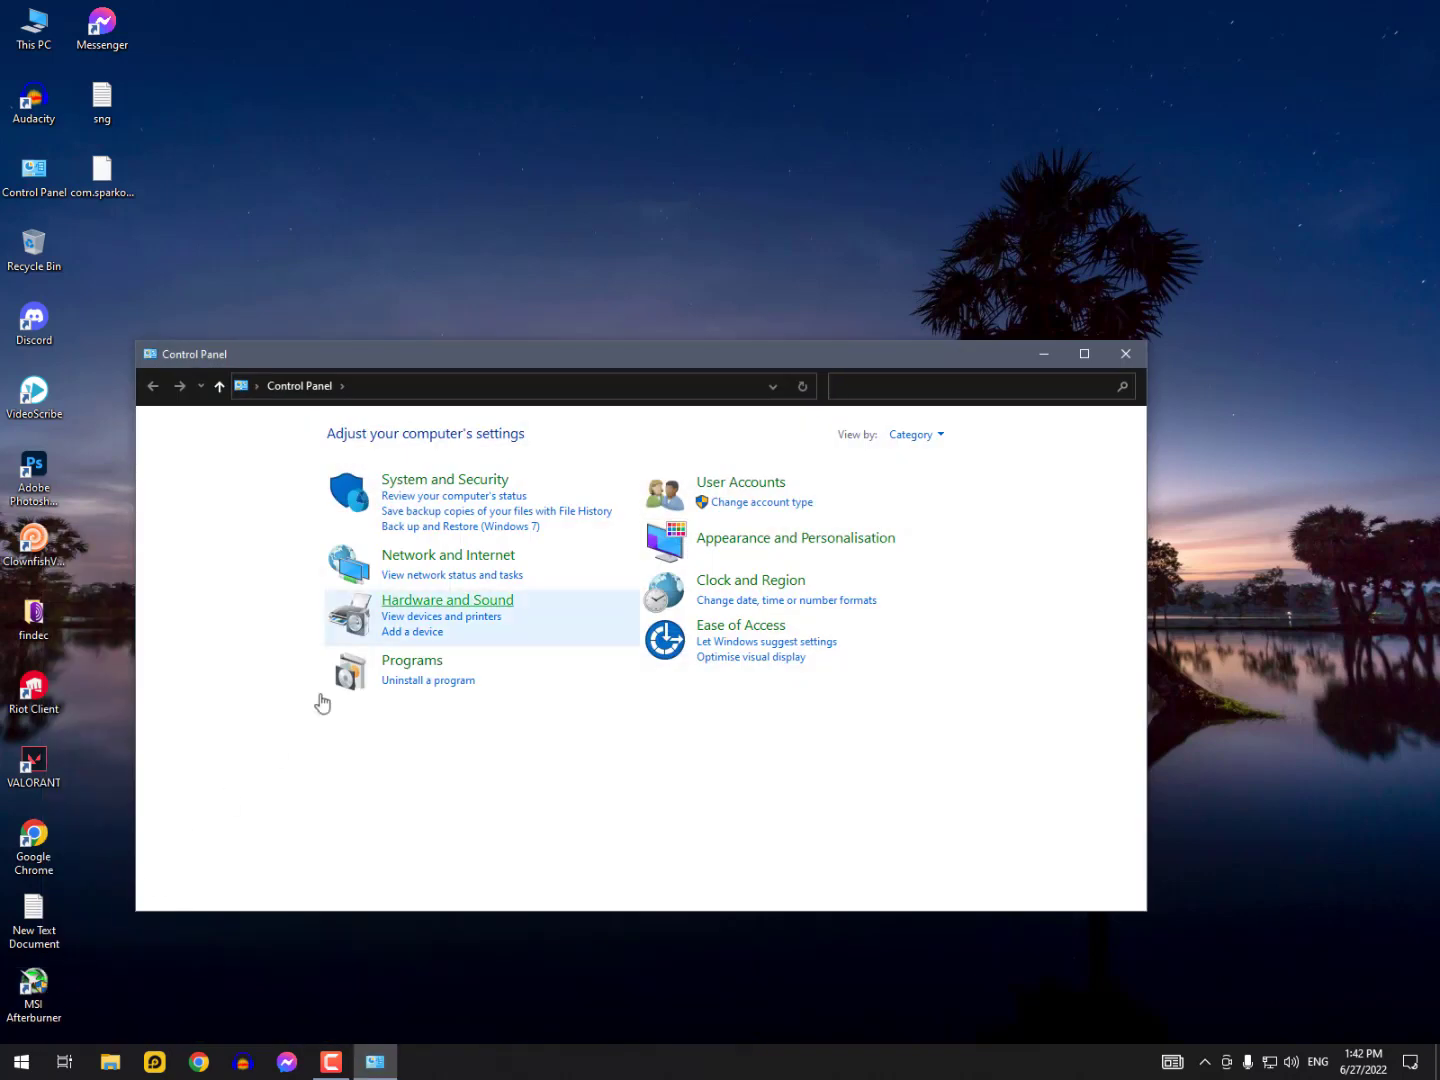
{"action": "left_click_drag", "start_coordinate": [656, 352], "coordinate": [695, 53]}
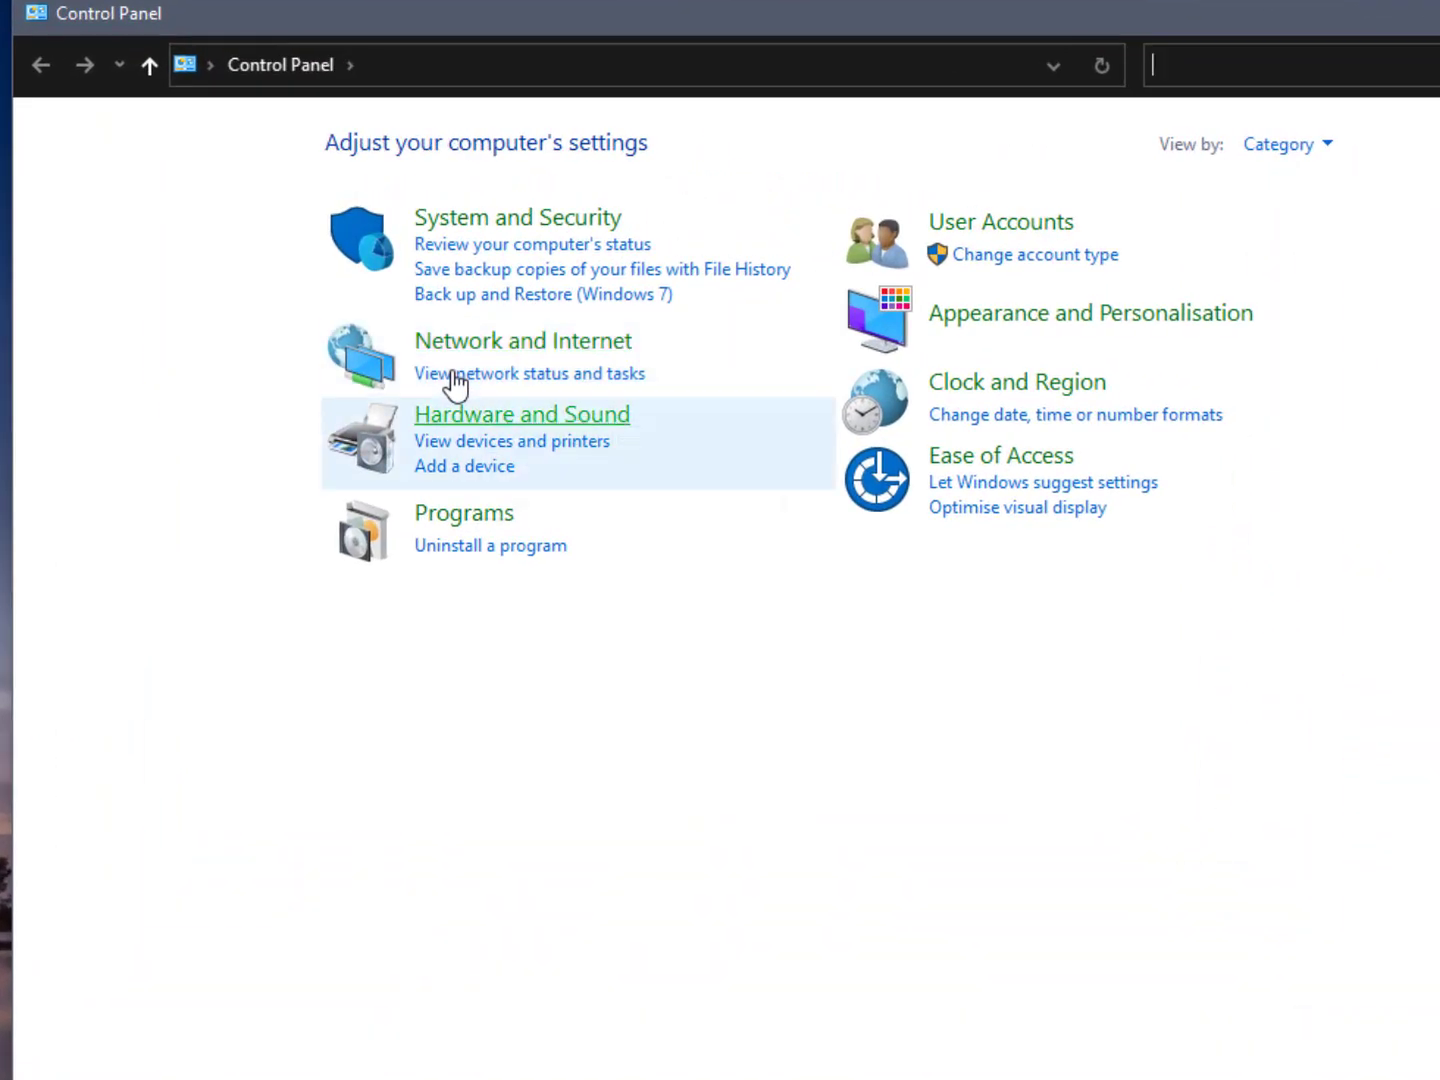
{"action": "left_click", "coordinate": [524, 425]}
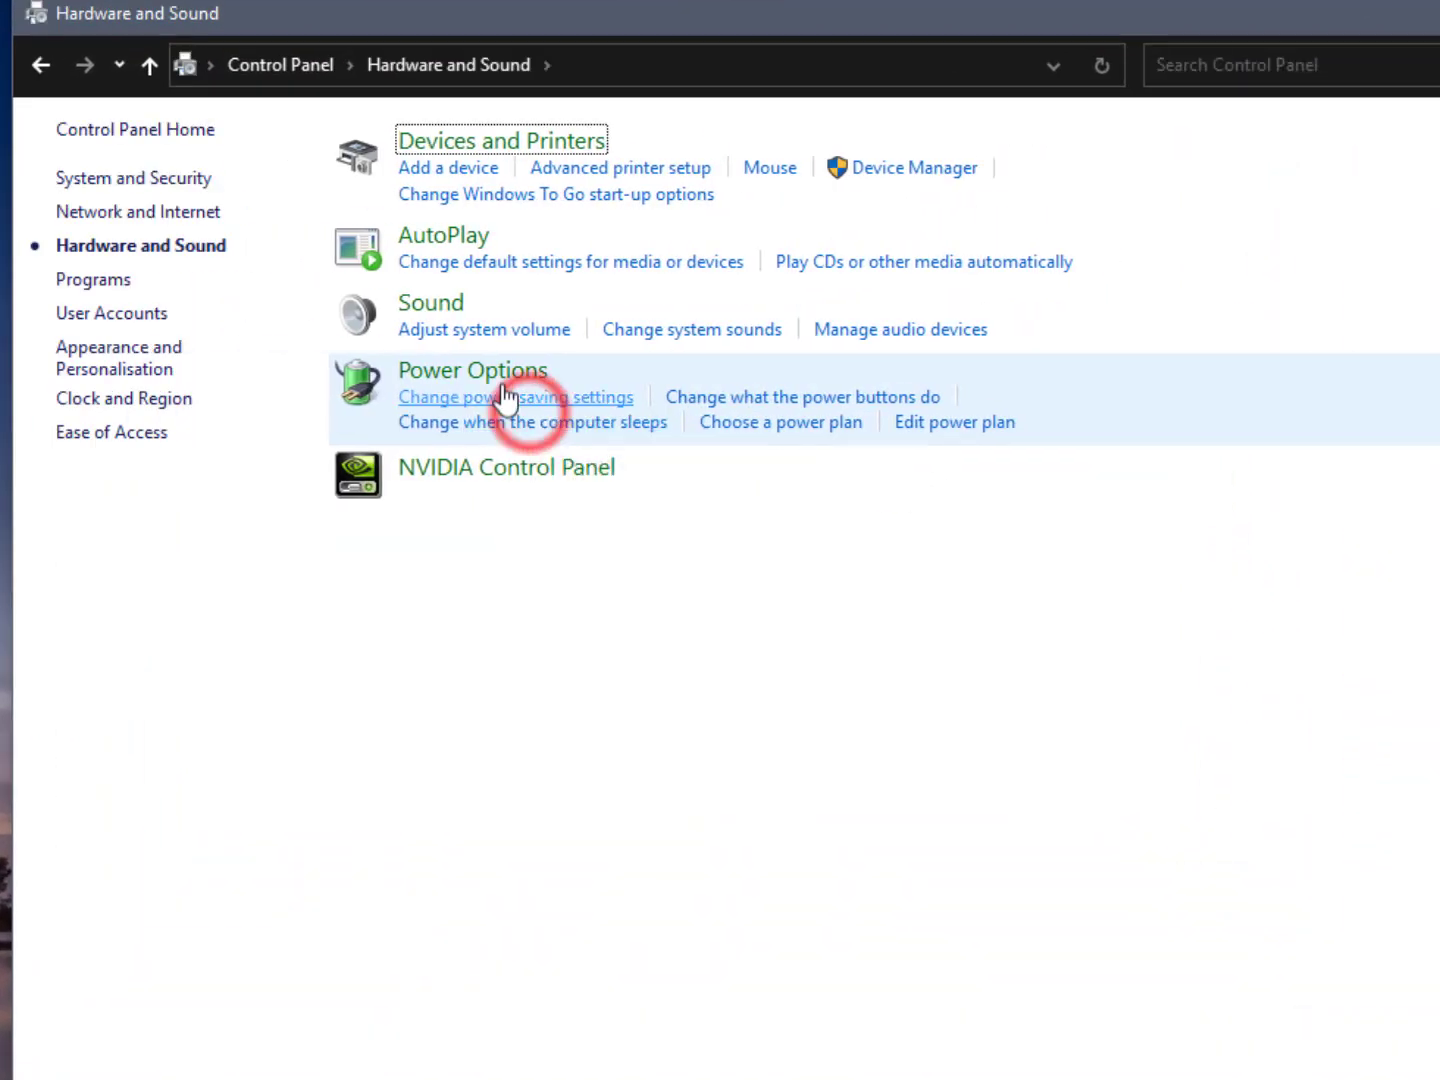
- Set the Sound dialog's communications activity option to 'Mute all other sounds' and apply it
{"action": "left_click", "coordinate": [427, 320]}
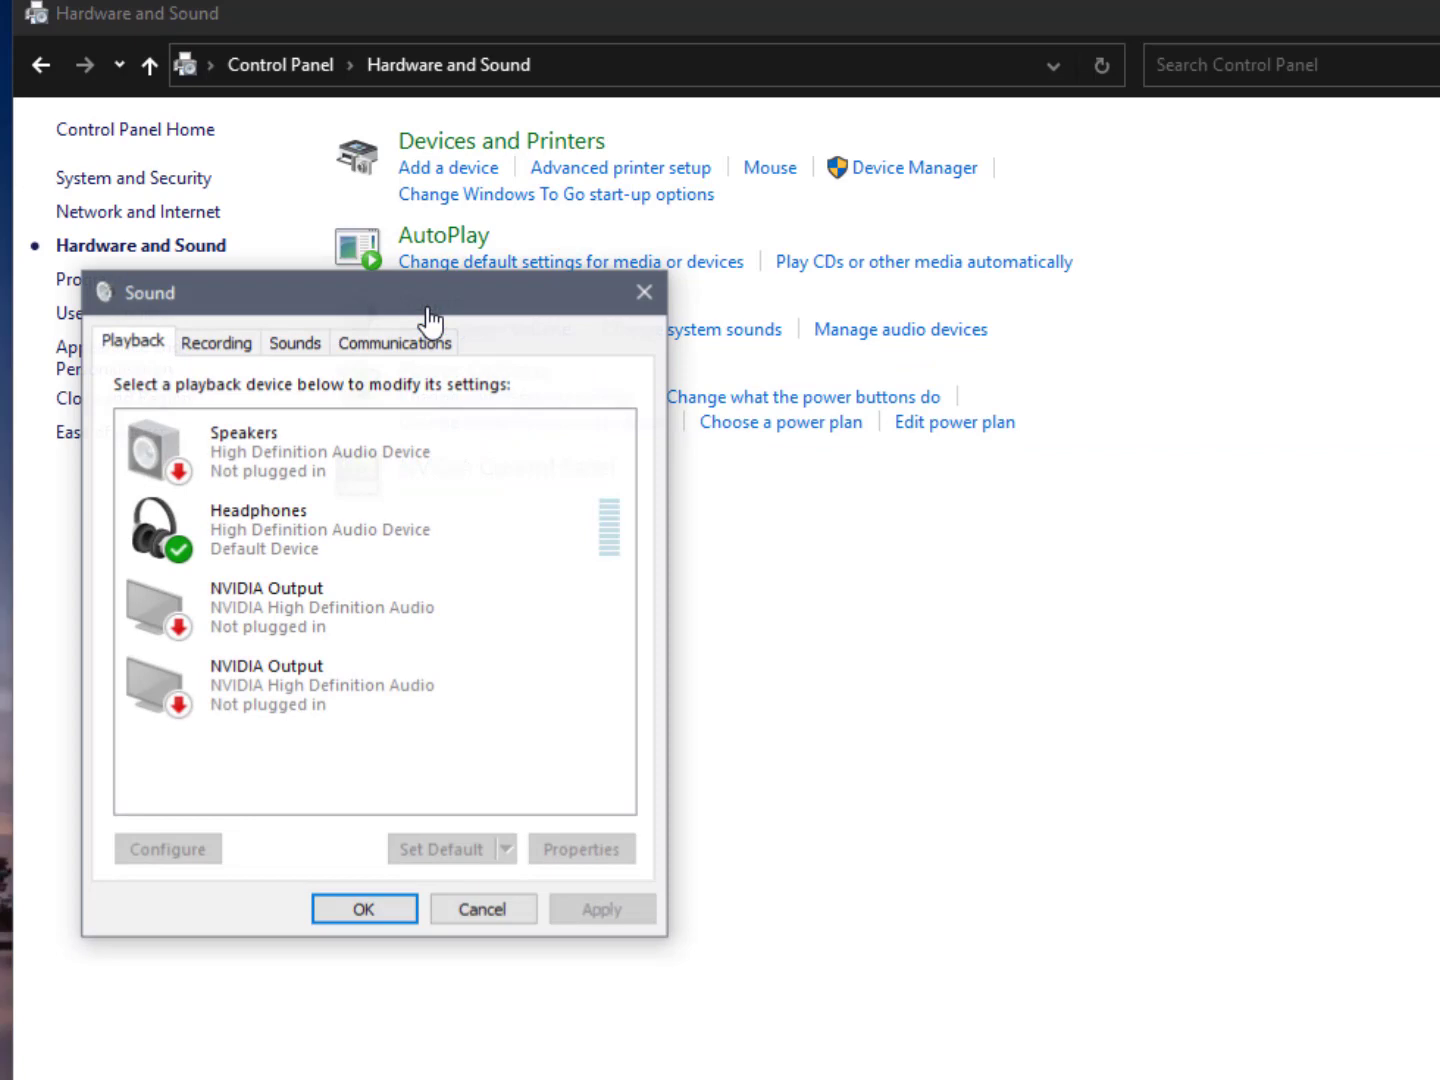
{"action": "left_click_drag", "start_coordinate": [315, 290], "coordinate": [337, 213]}
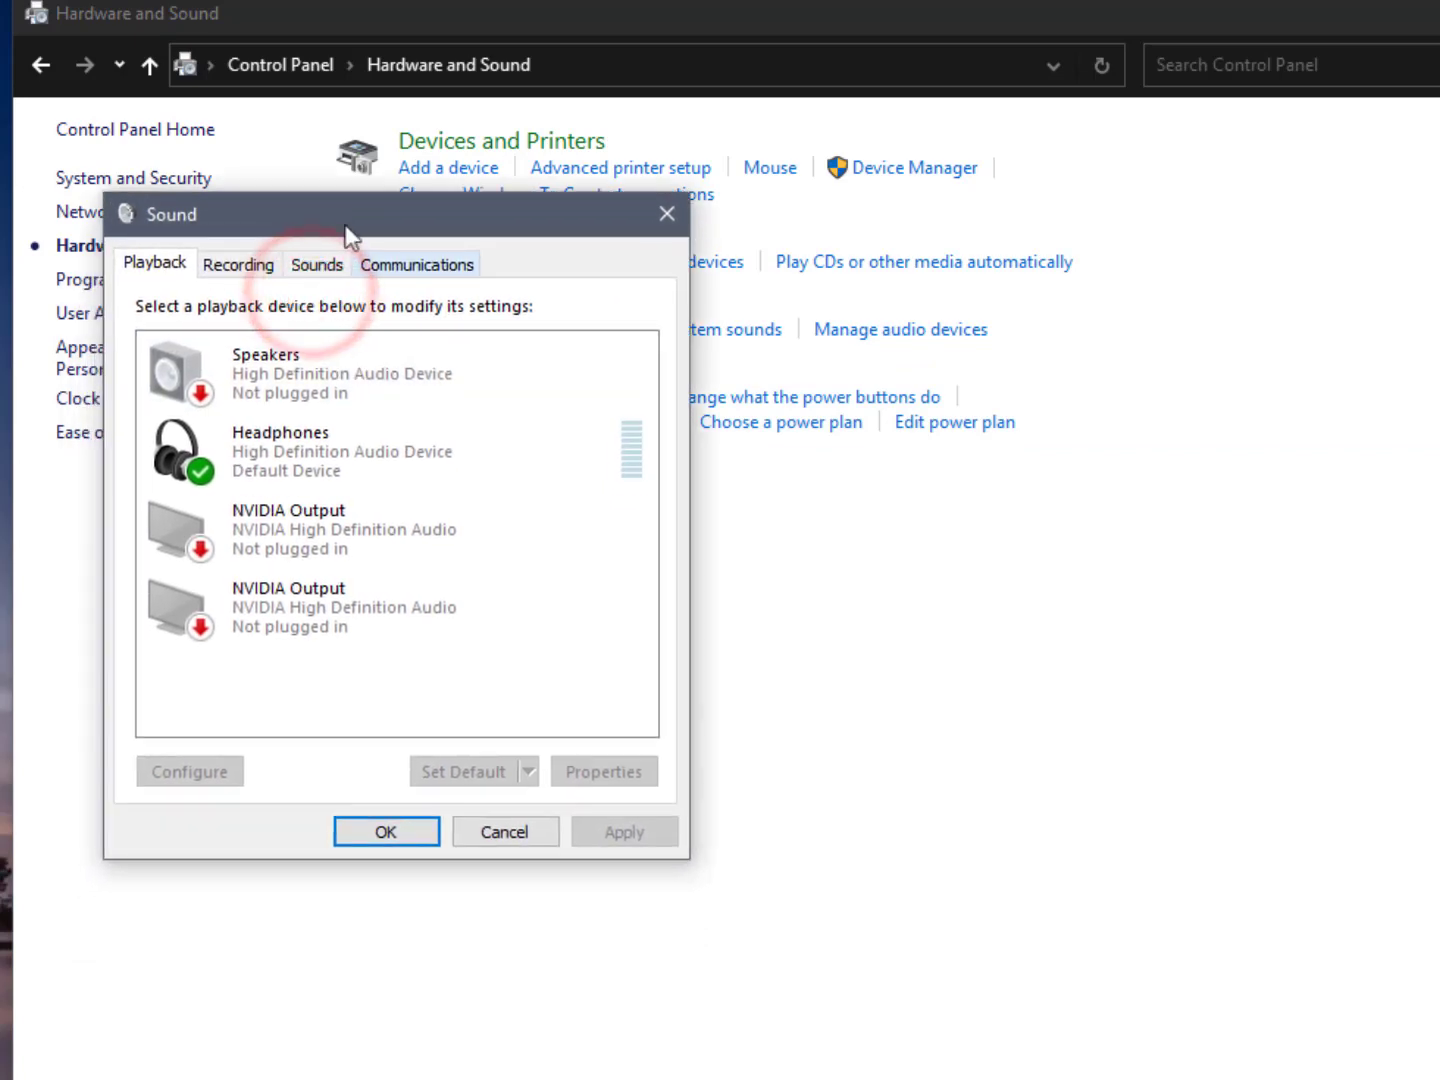
{"action": "left_click", "coordinate": [400, 271]}
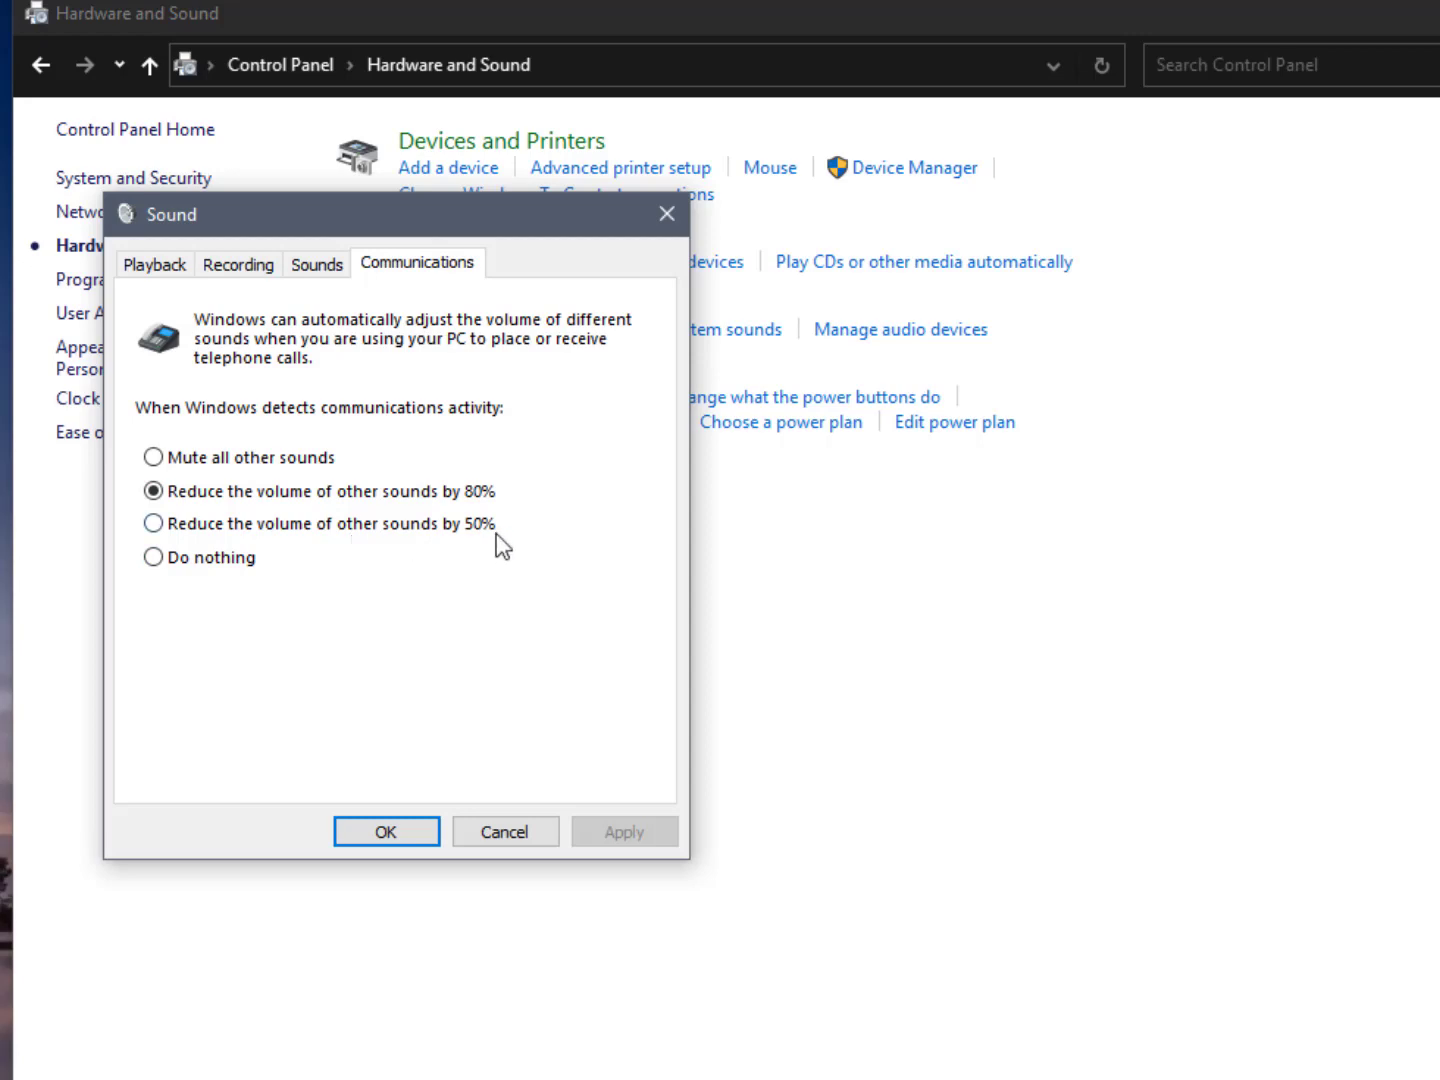
{"action": "left_click", "coordinate": [212, 459]}
{"action": "left_click", "coordinate": [618, 833]}
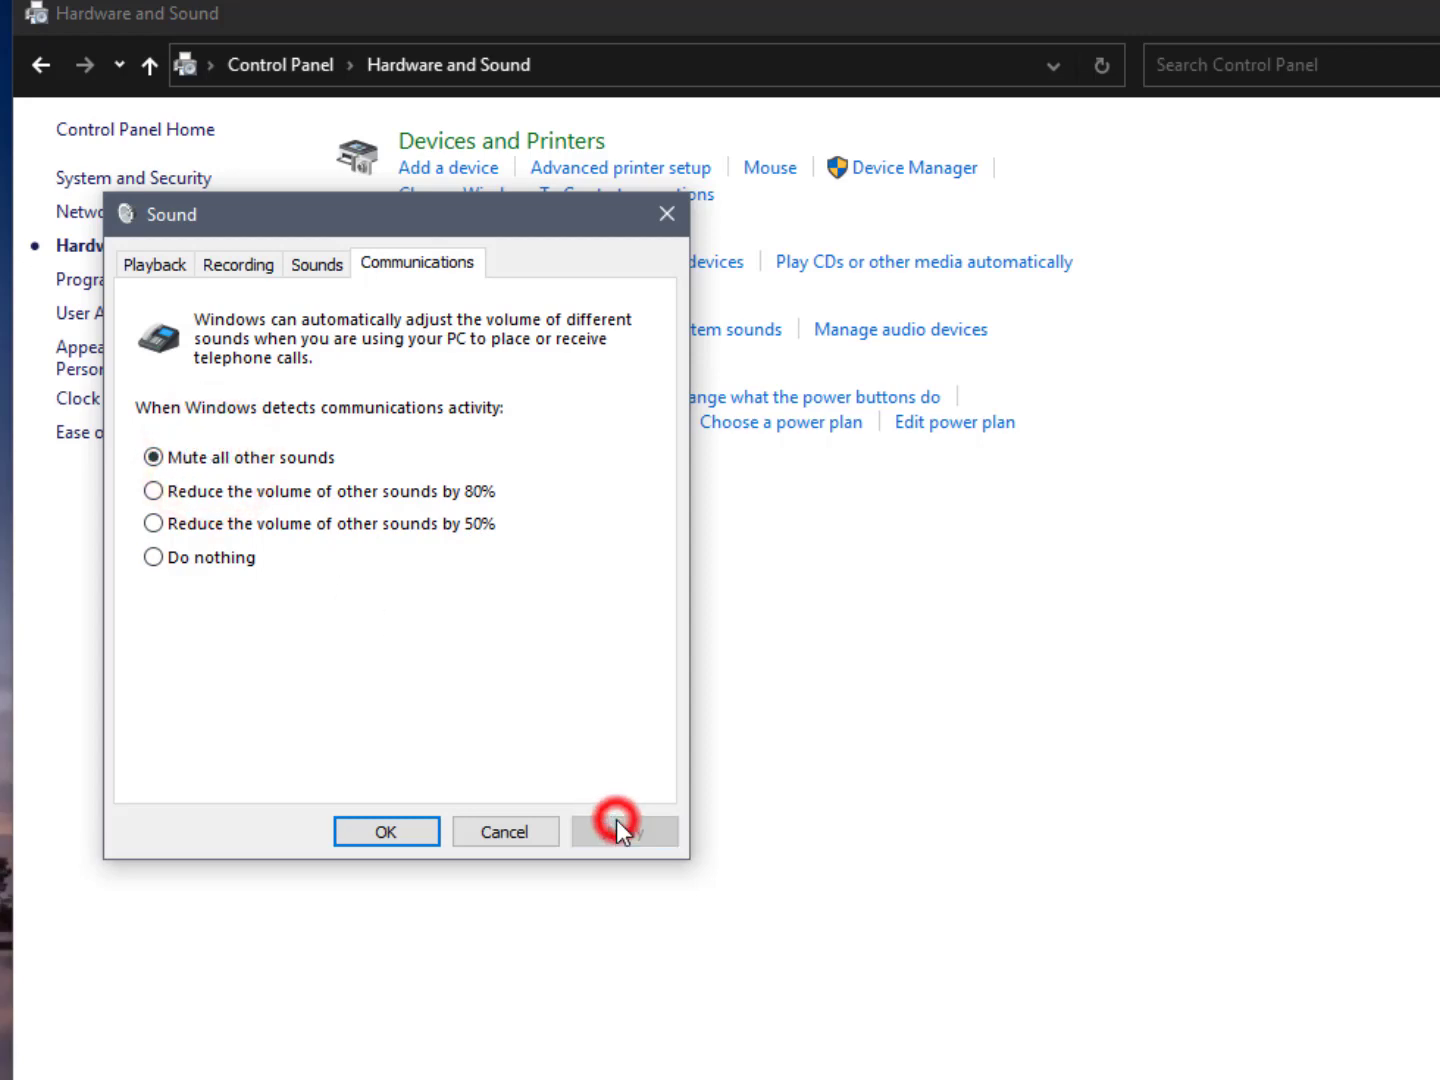
{"action": "left_click", "coordinate": [313, 265]}
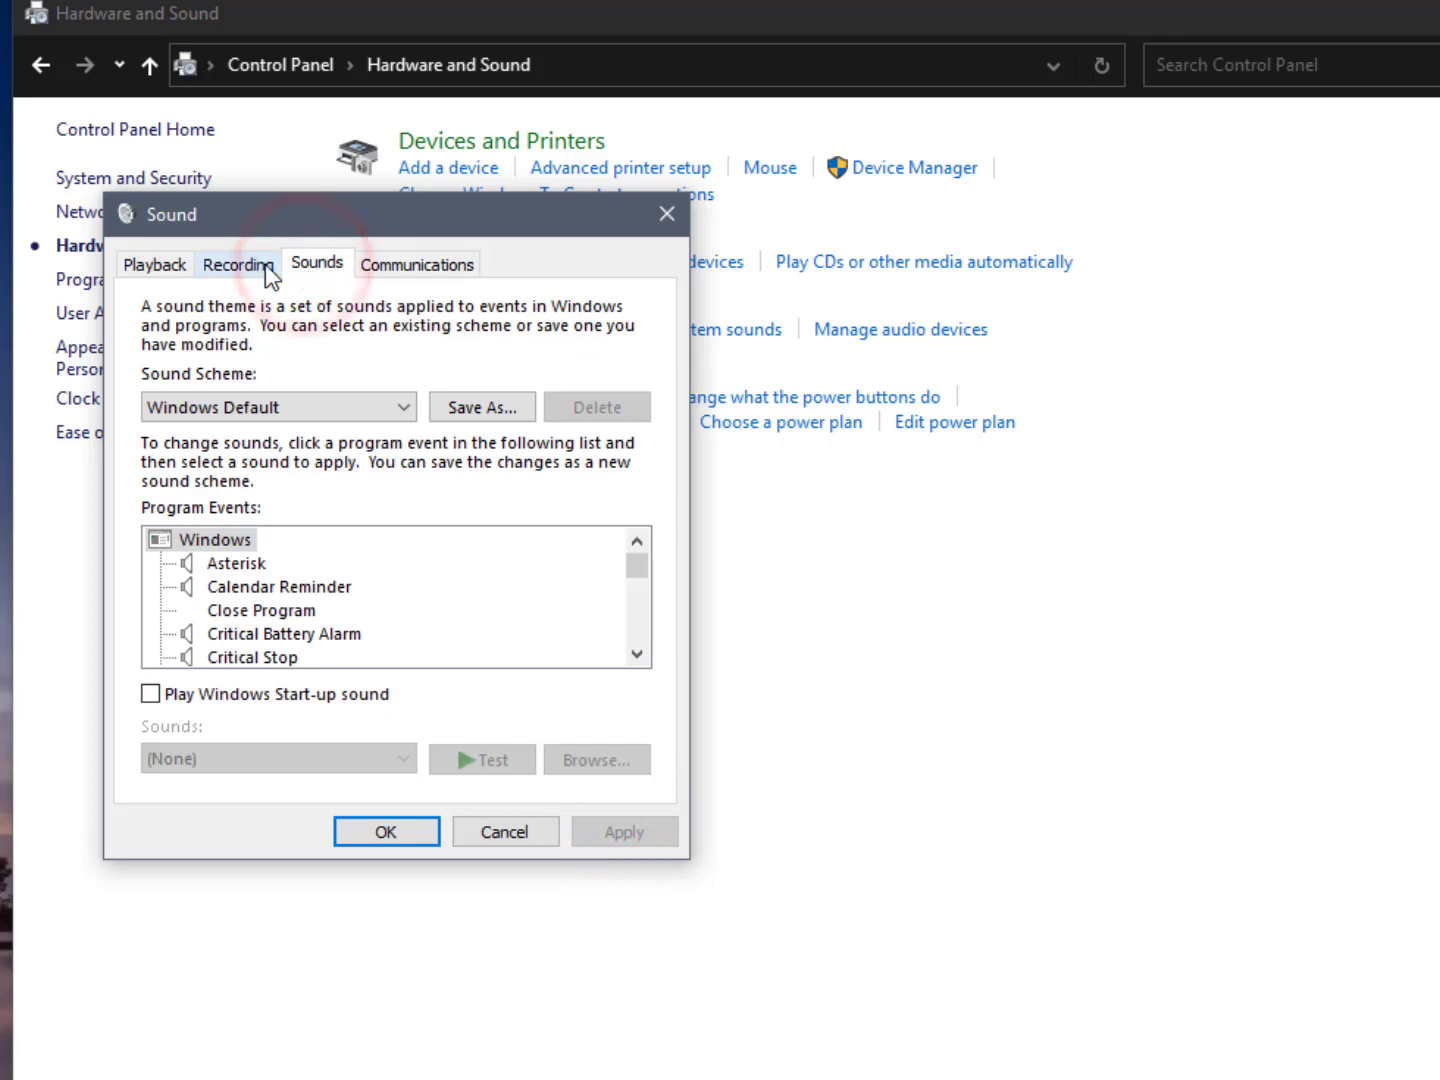
- Open the default Microphone's Recording properties to its Levels: level 100, boost 0.0 dB
{"action": "left_click", "coordinate": [231, 265]}
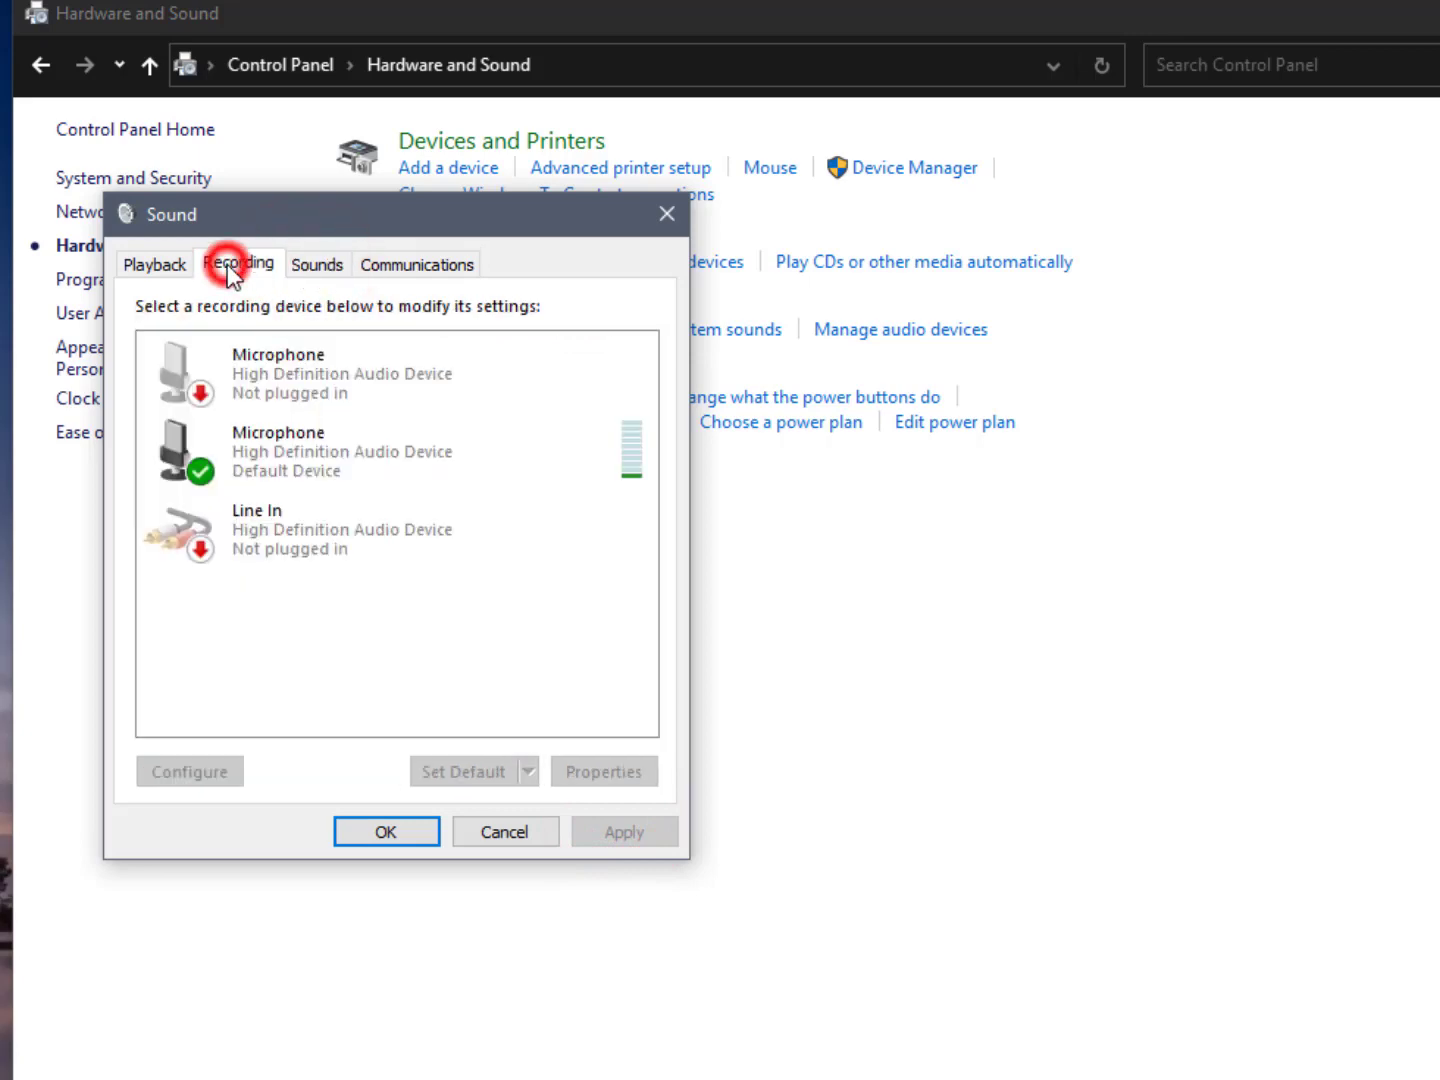
{"action": "right_click", "coordinate": [289, 453]}
{"action": "left_click", "coordinate": [371, 621]}
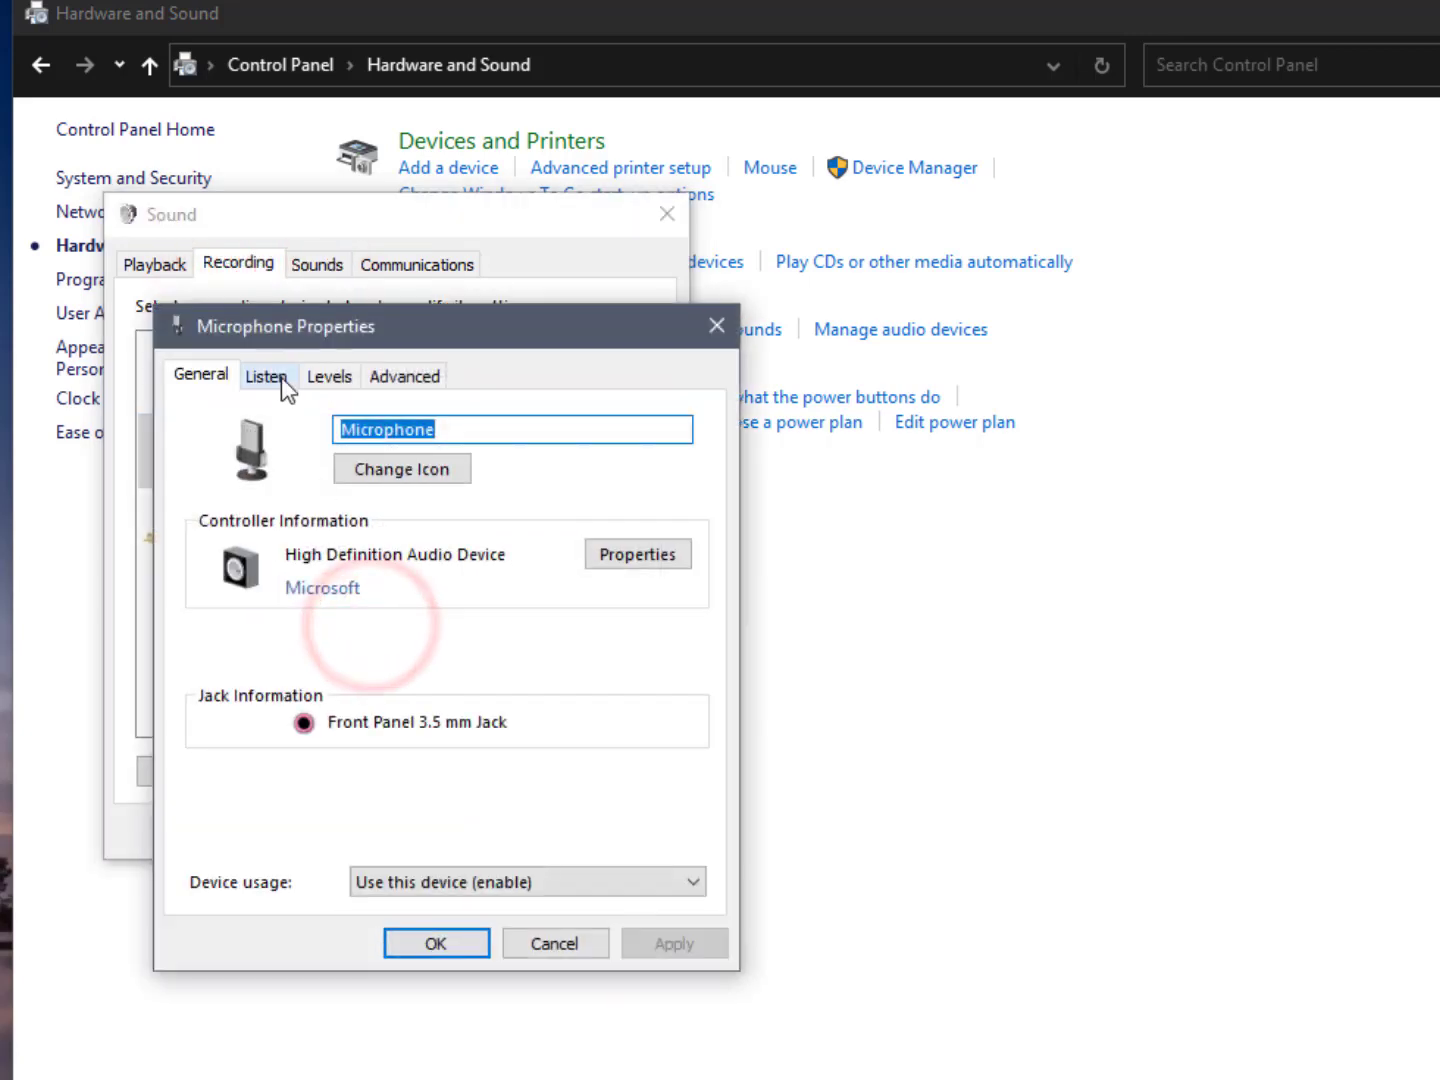
{"action": "left_click", "coordinate": [270, 376]}
{"action": "left_click_drag", "start_coordinate": [349, 324], "coordinate": [292, 264]}
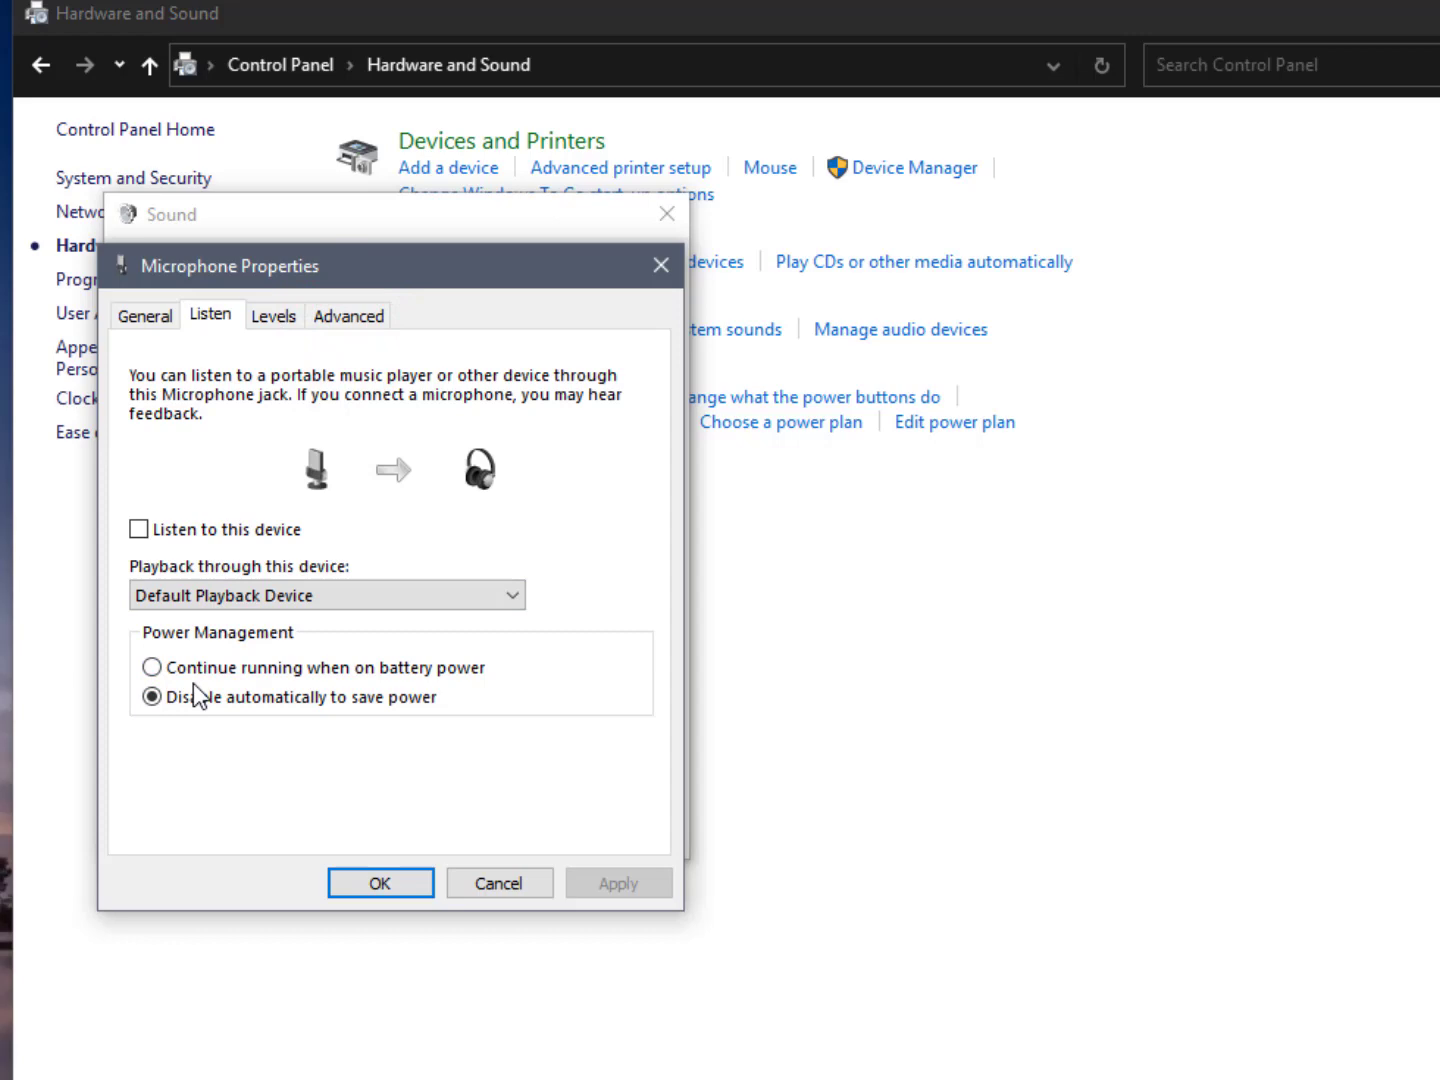
{"action": "left_click", "coordinate": [286, 315]}
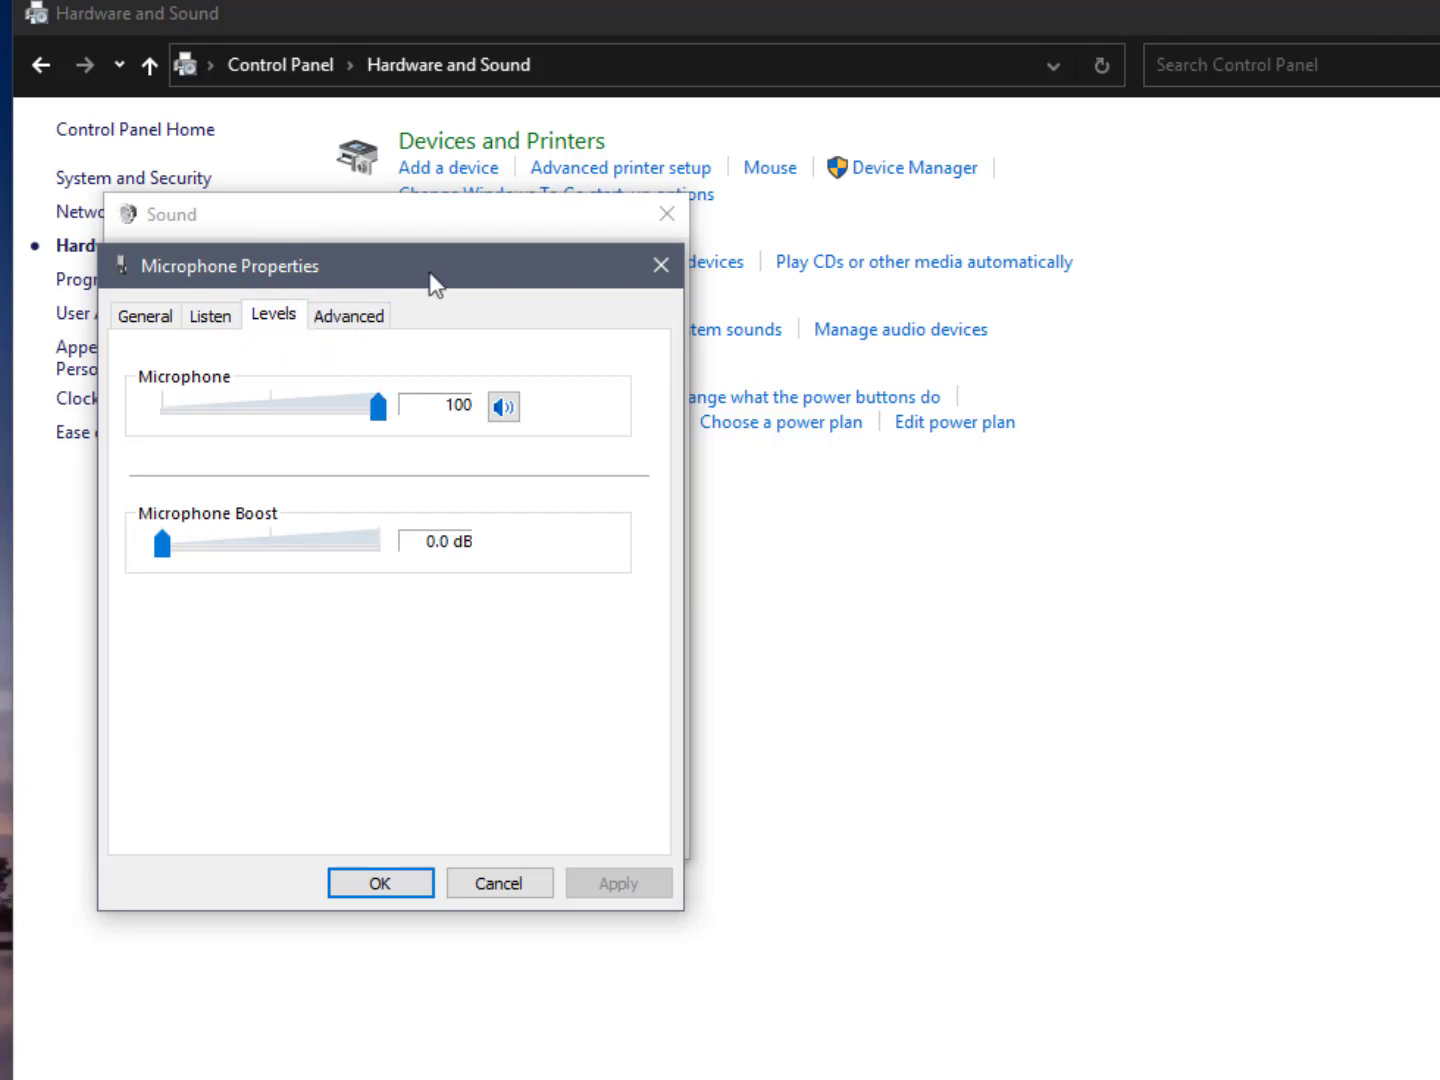
- Keep the microphone level at the full 100
{"action": "left_click_drag", "start_coordinate": [427, 265], "coordinate": [1129, 200]}
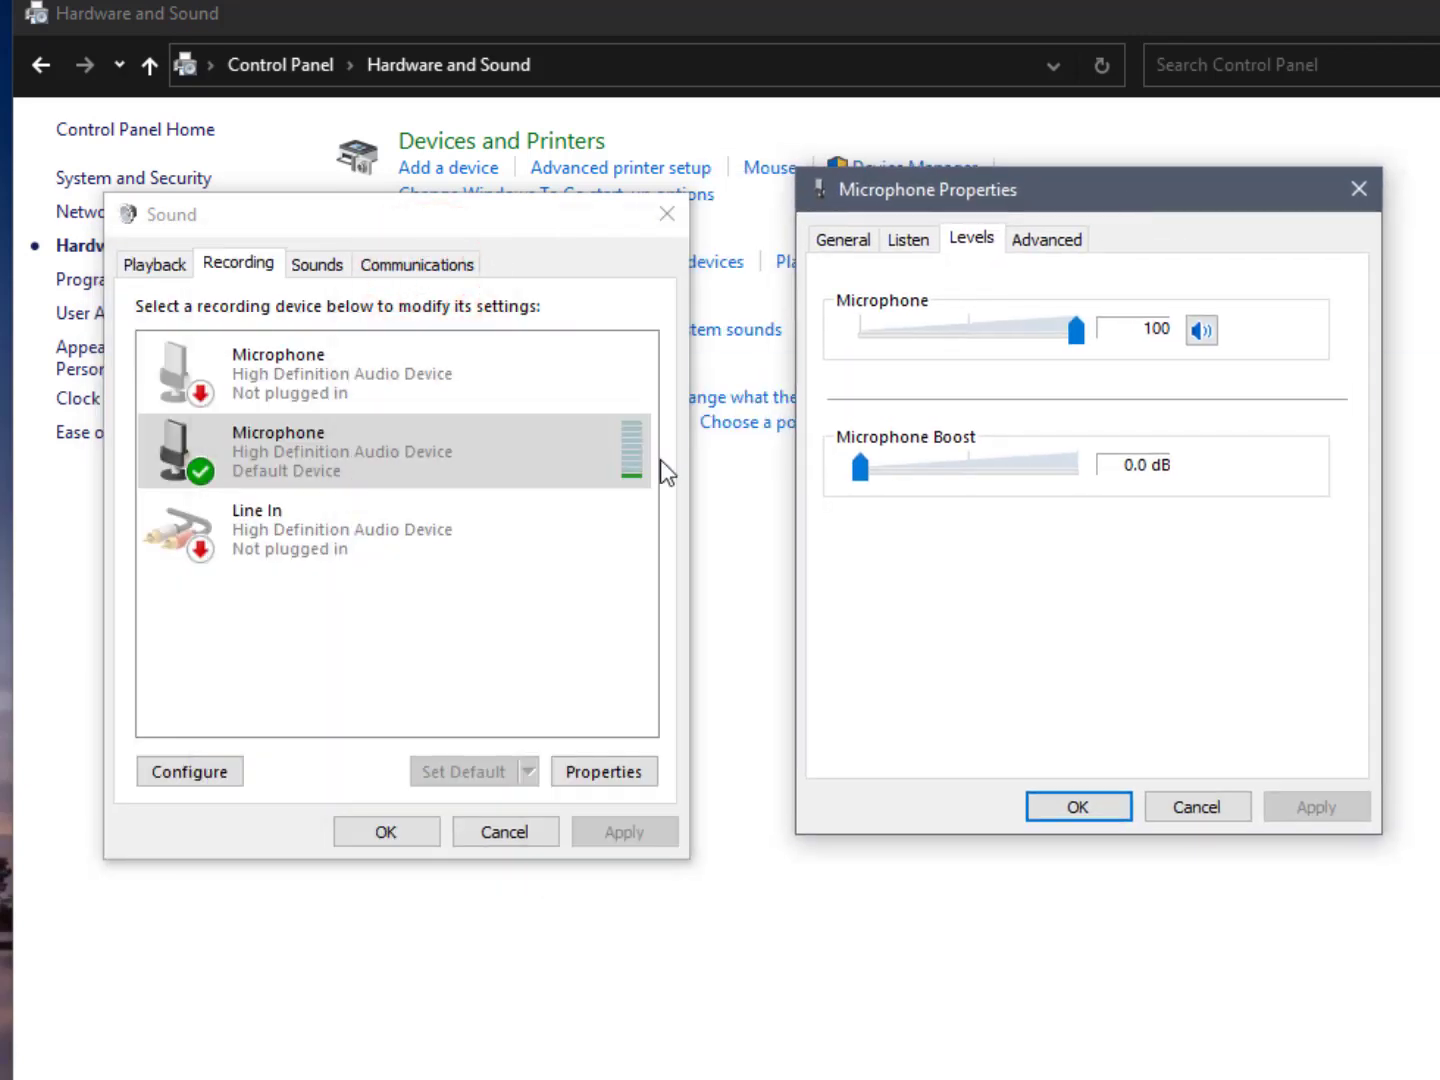
{"action": "left_click", "coordinate": [1077, 332]}
{"action": "left_click_drag", "start_coordinate": [1071, 330], "coordinate": [1115, 344]}
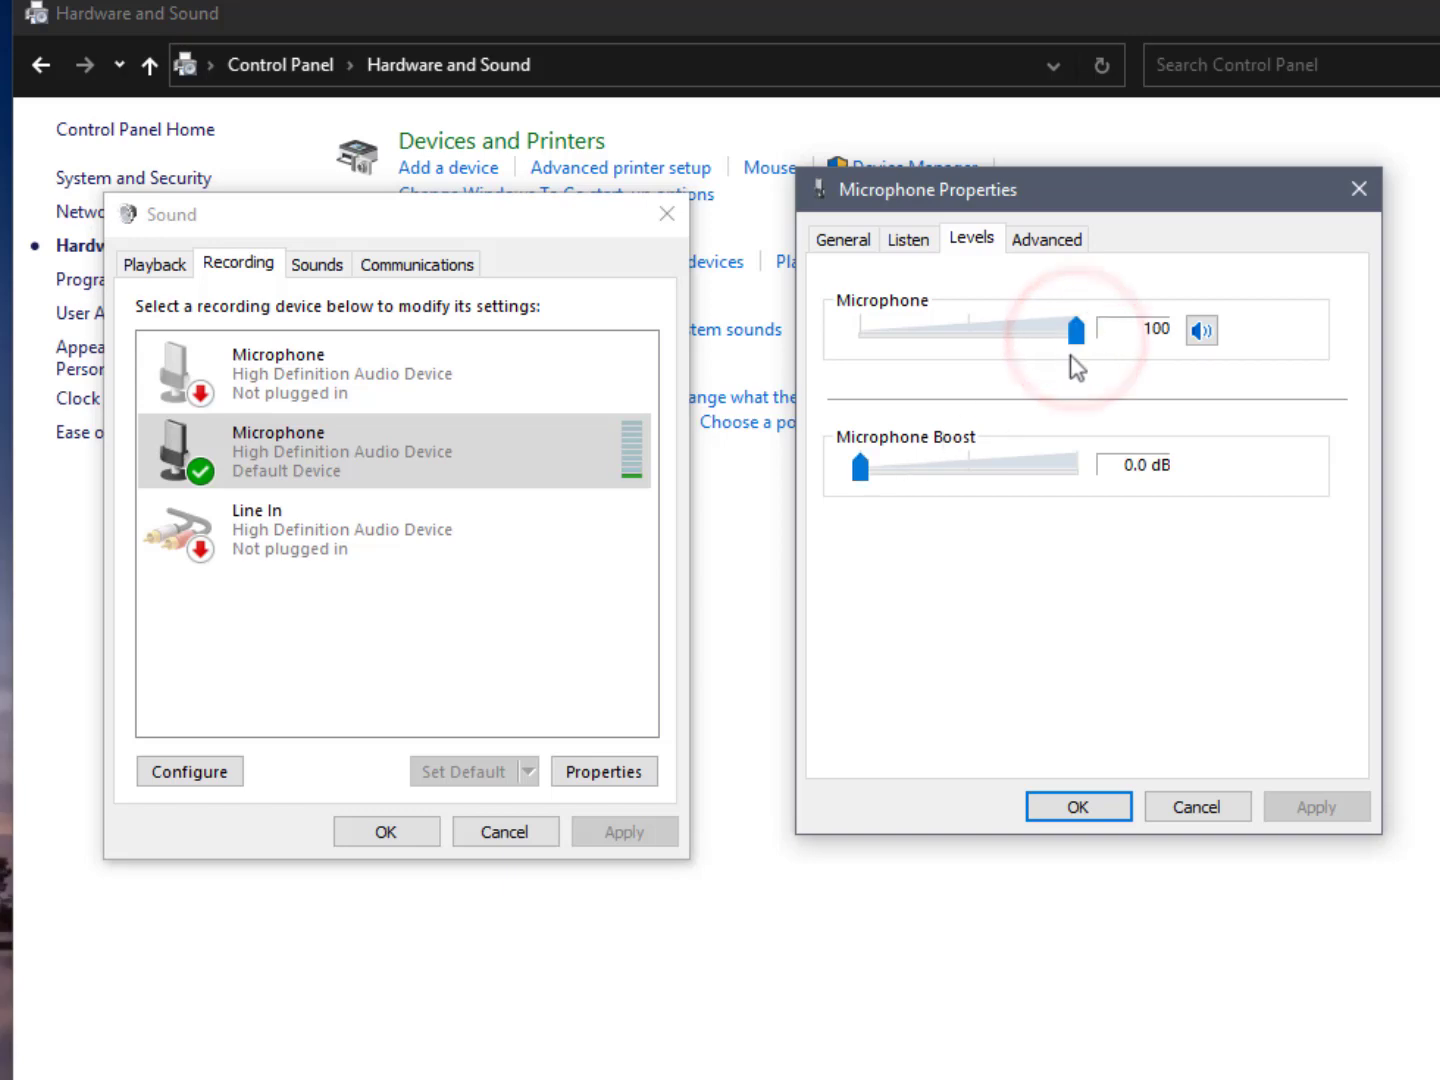
- Try microphone boost at +10 and +20 dB, return it to 0.0 dB, and confirm with OK
{"action": "left_click", "coordinate": [861, 471]}
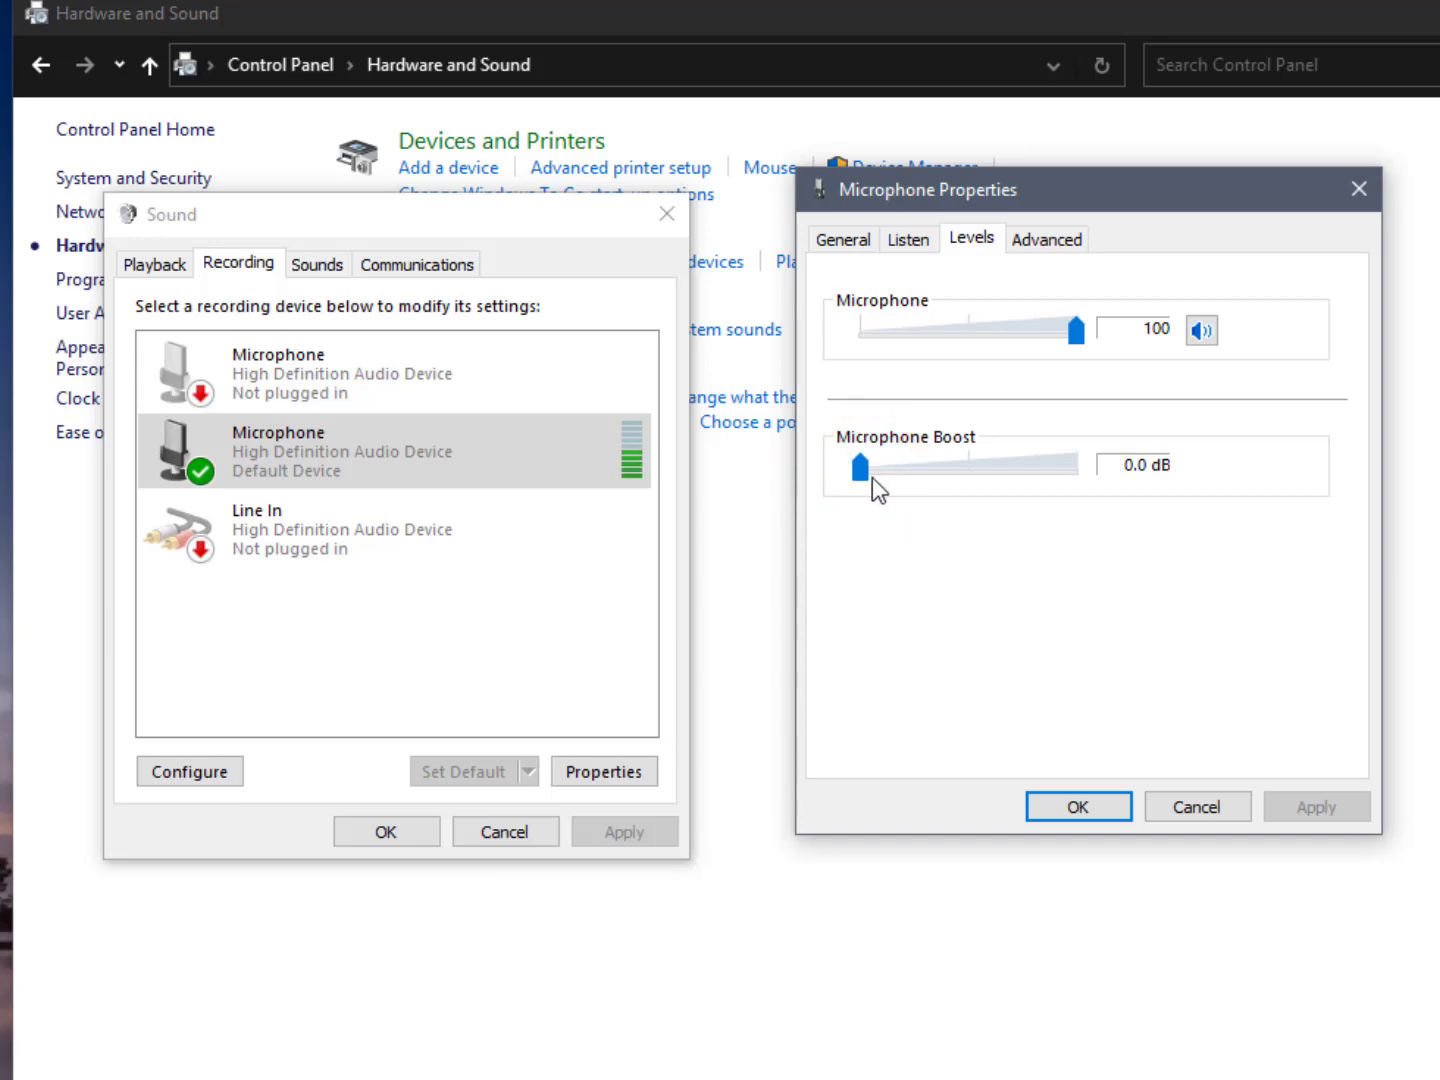
{"action": "left_click_drag", "start_coordinate": [872, 477], "coordinate": [921, 477]}
{"action": "left_click", "coordinate": [933, 479]}
{"action": "left_click_drag", "start_coordinate": [931, 473], "coordinate": [1022, 472]}
{"action": "mouse_move", "coordinate": [996, 468]}
{"action": "left_mouse_down"}
{"action": "mouse_move", "coordinate": [842, 474]}
{"action": "mouse_move", "coordinate": [759, 495]}
{"action": "left_mouse_up"}
{"action": "left_click", "coordinate": [1057, 807]}
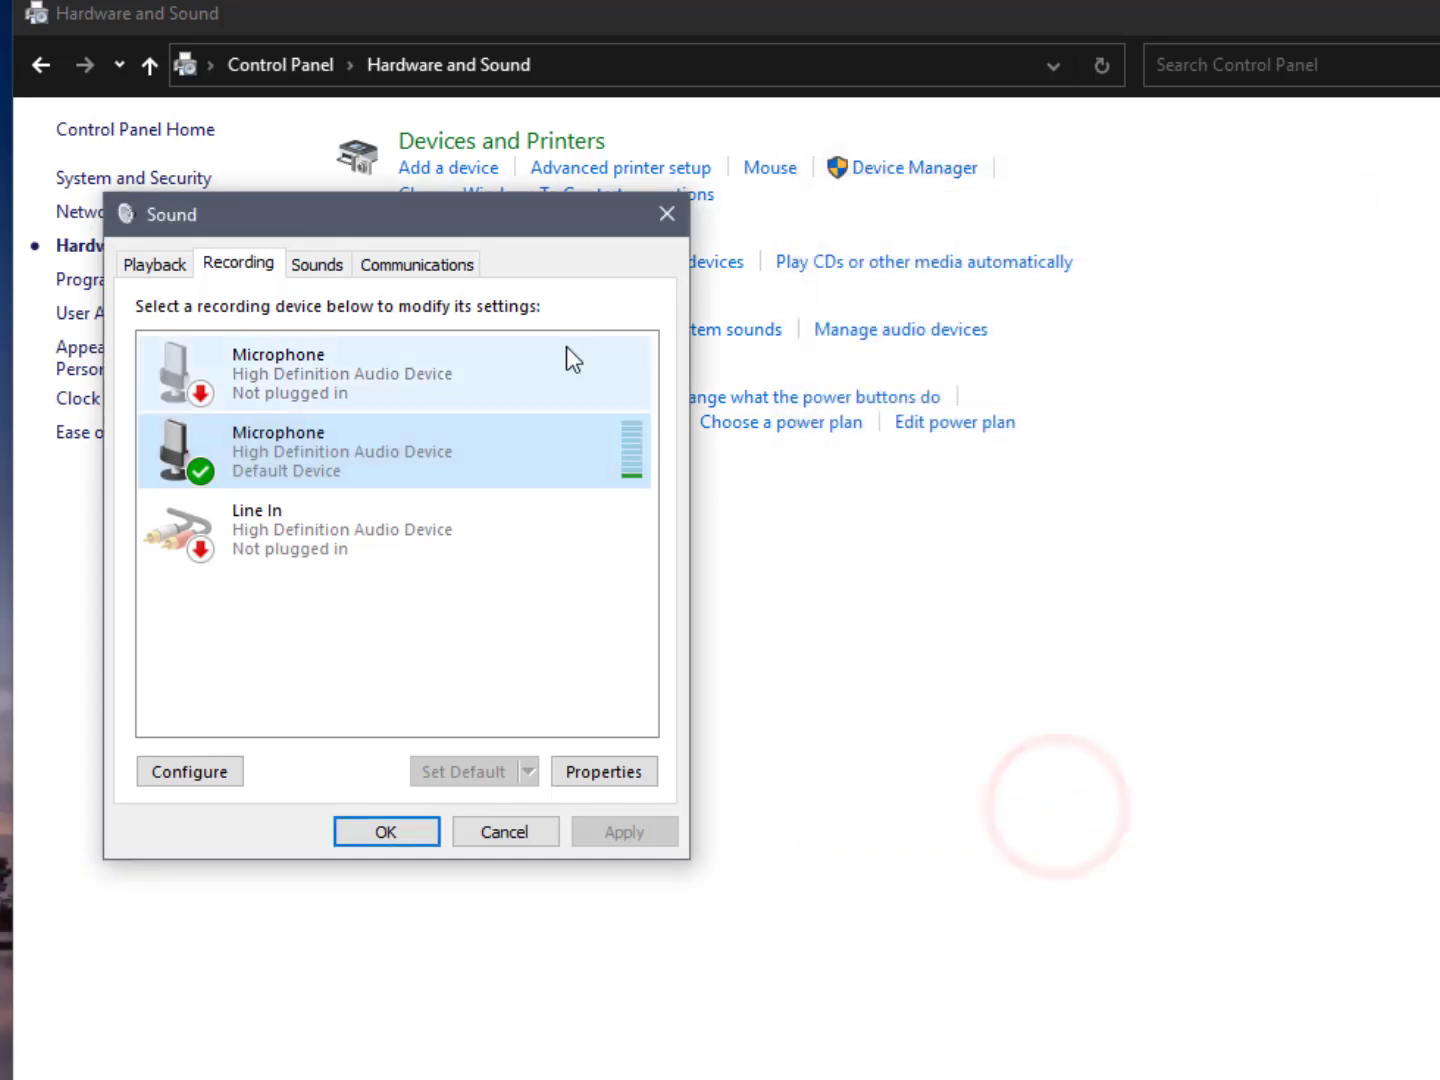
{"action": "left_click", "coordinate": [335, 268]}
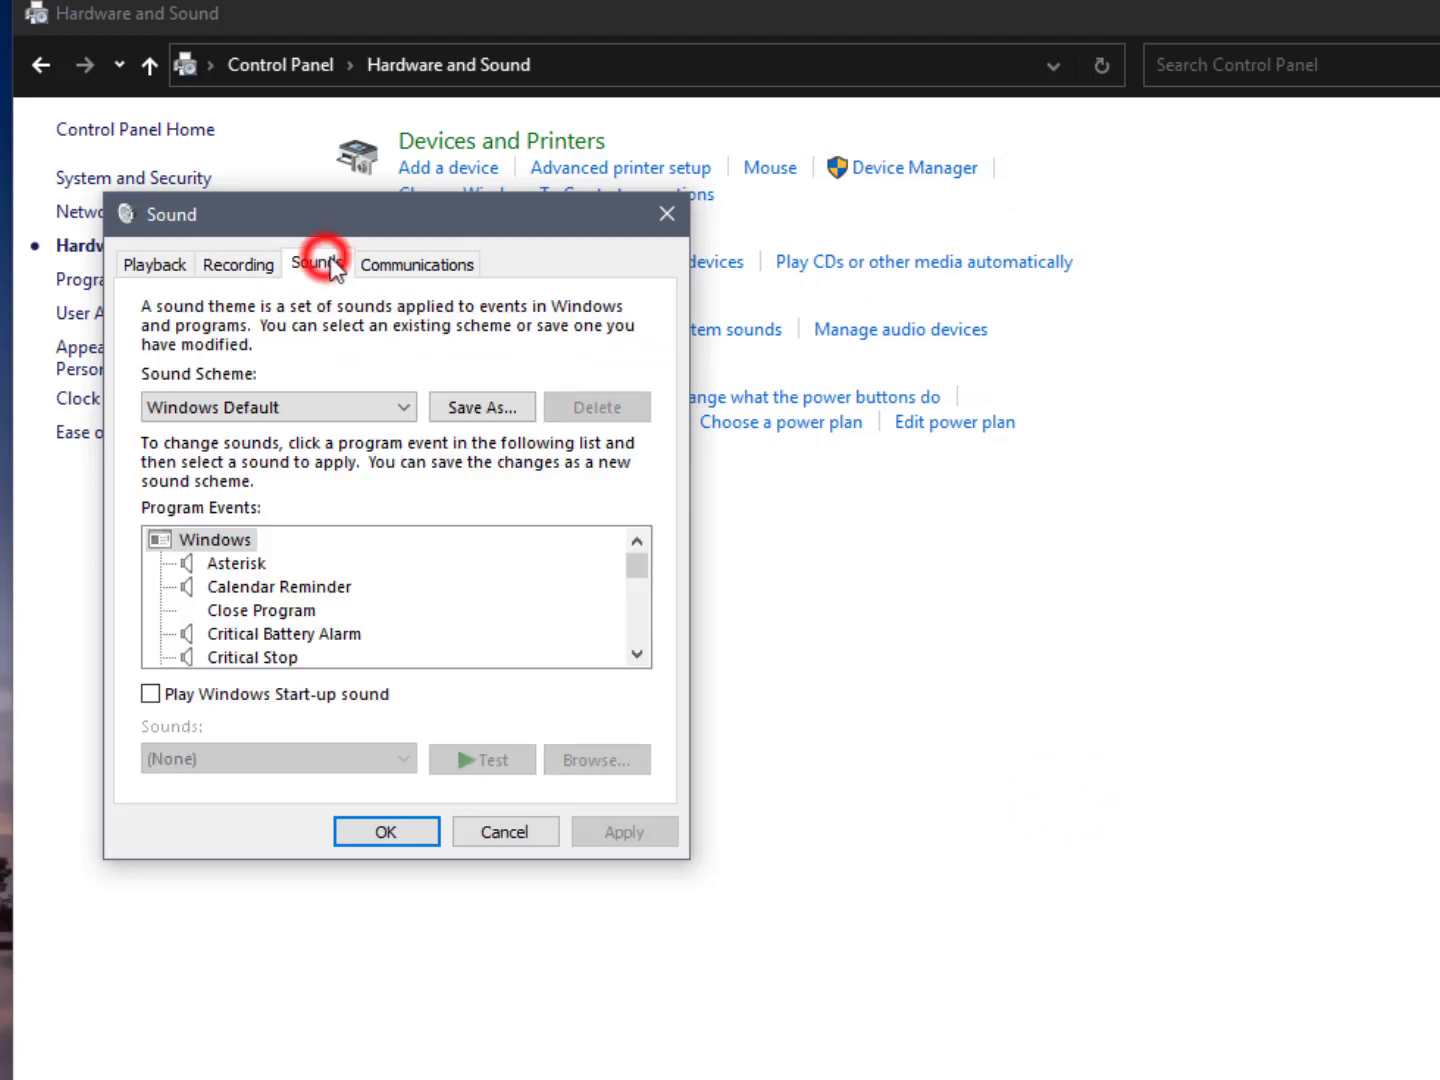
{"action": "left_click", "coordinate": [415, 266]}
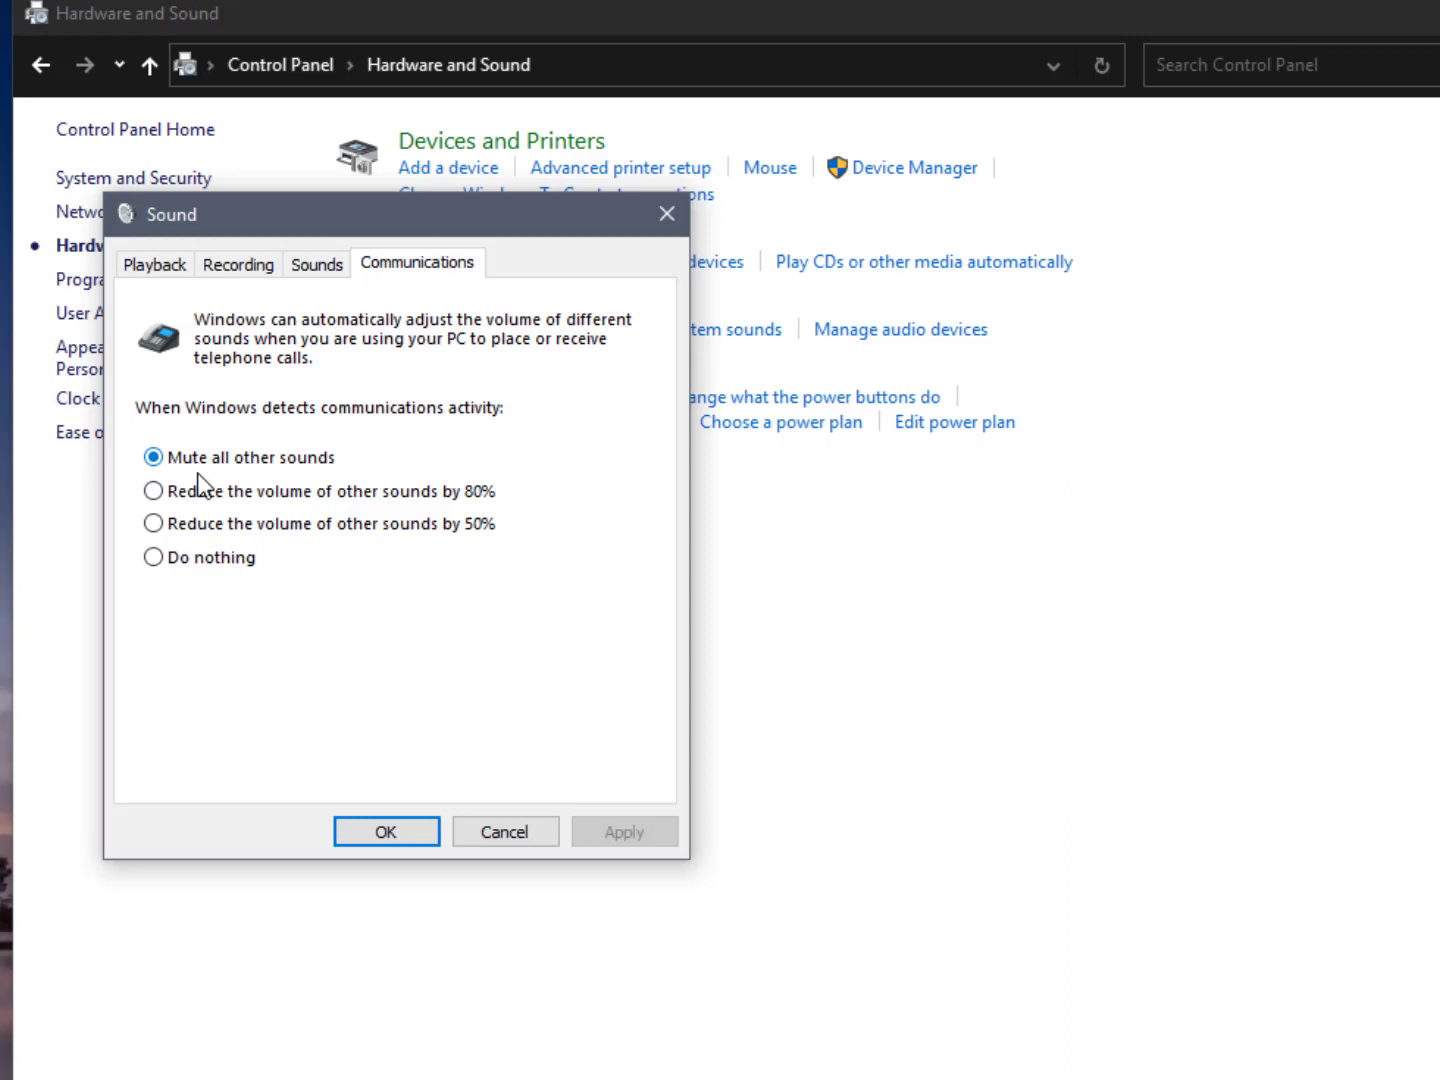
{"action": "left_click", "coordinate": [318, 266]}
{"action": "left_click", "coordinate": [239, 264]}
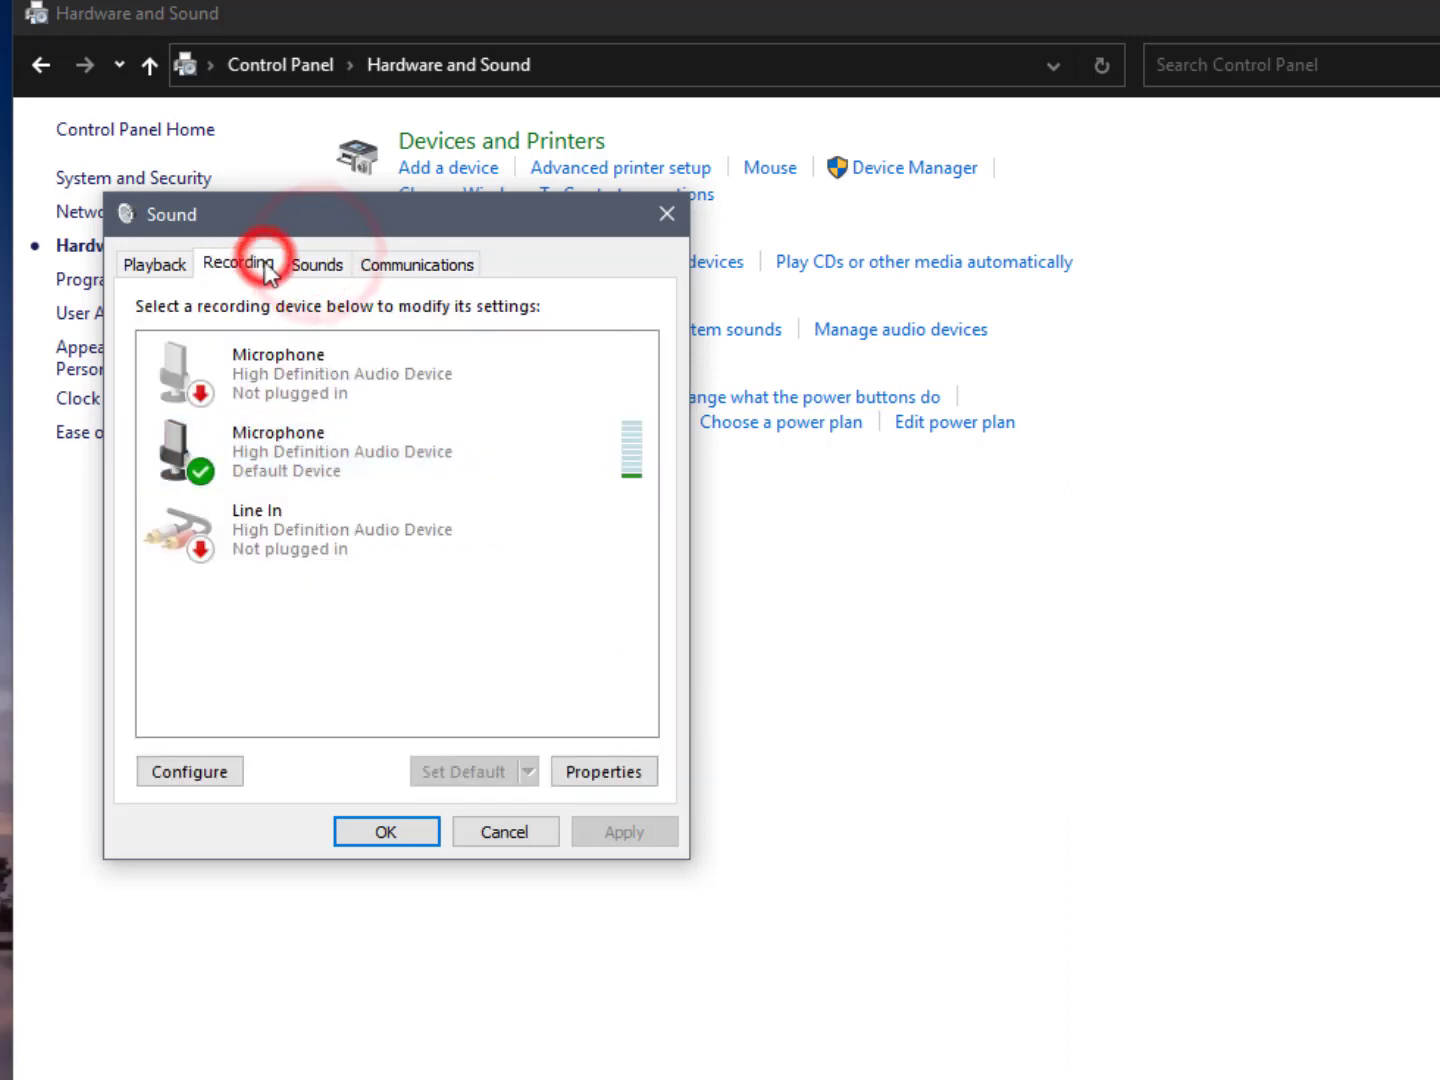
{"action": "right_click", "coordinate": [288, 450]}
{"action": "left_click", "coordinate": [372, 608]}
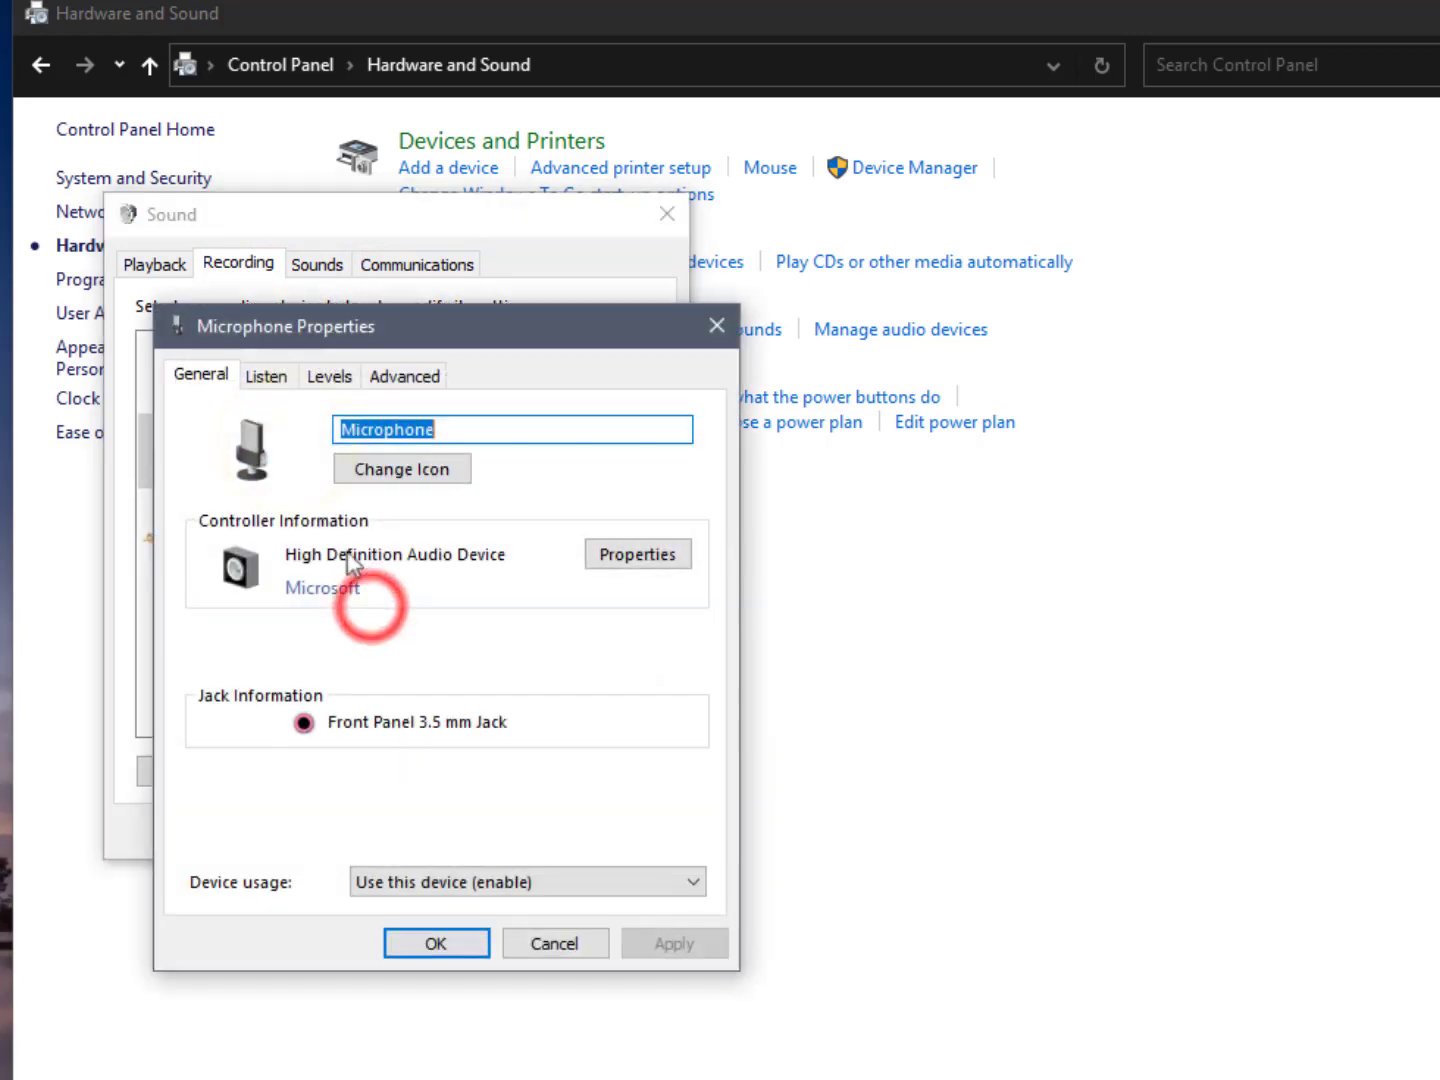
{"action": "left_click", "coordinate": [272, 381]}
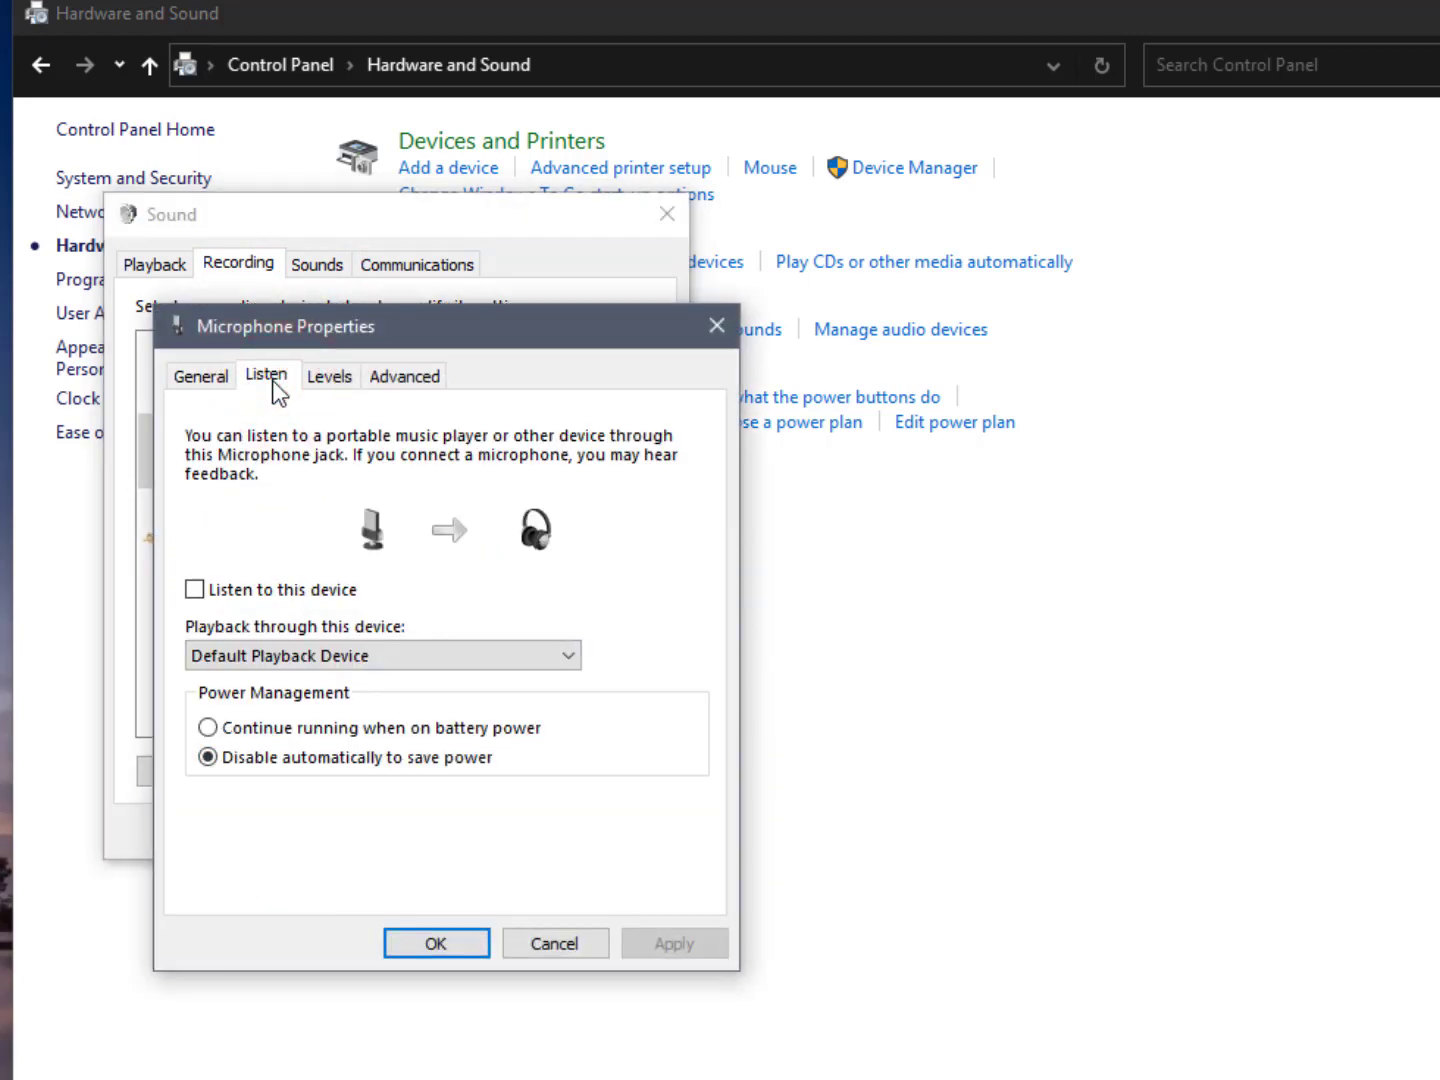
{"action": "left_click", "coordinate": [328, 380]}
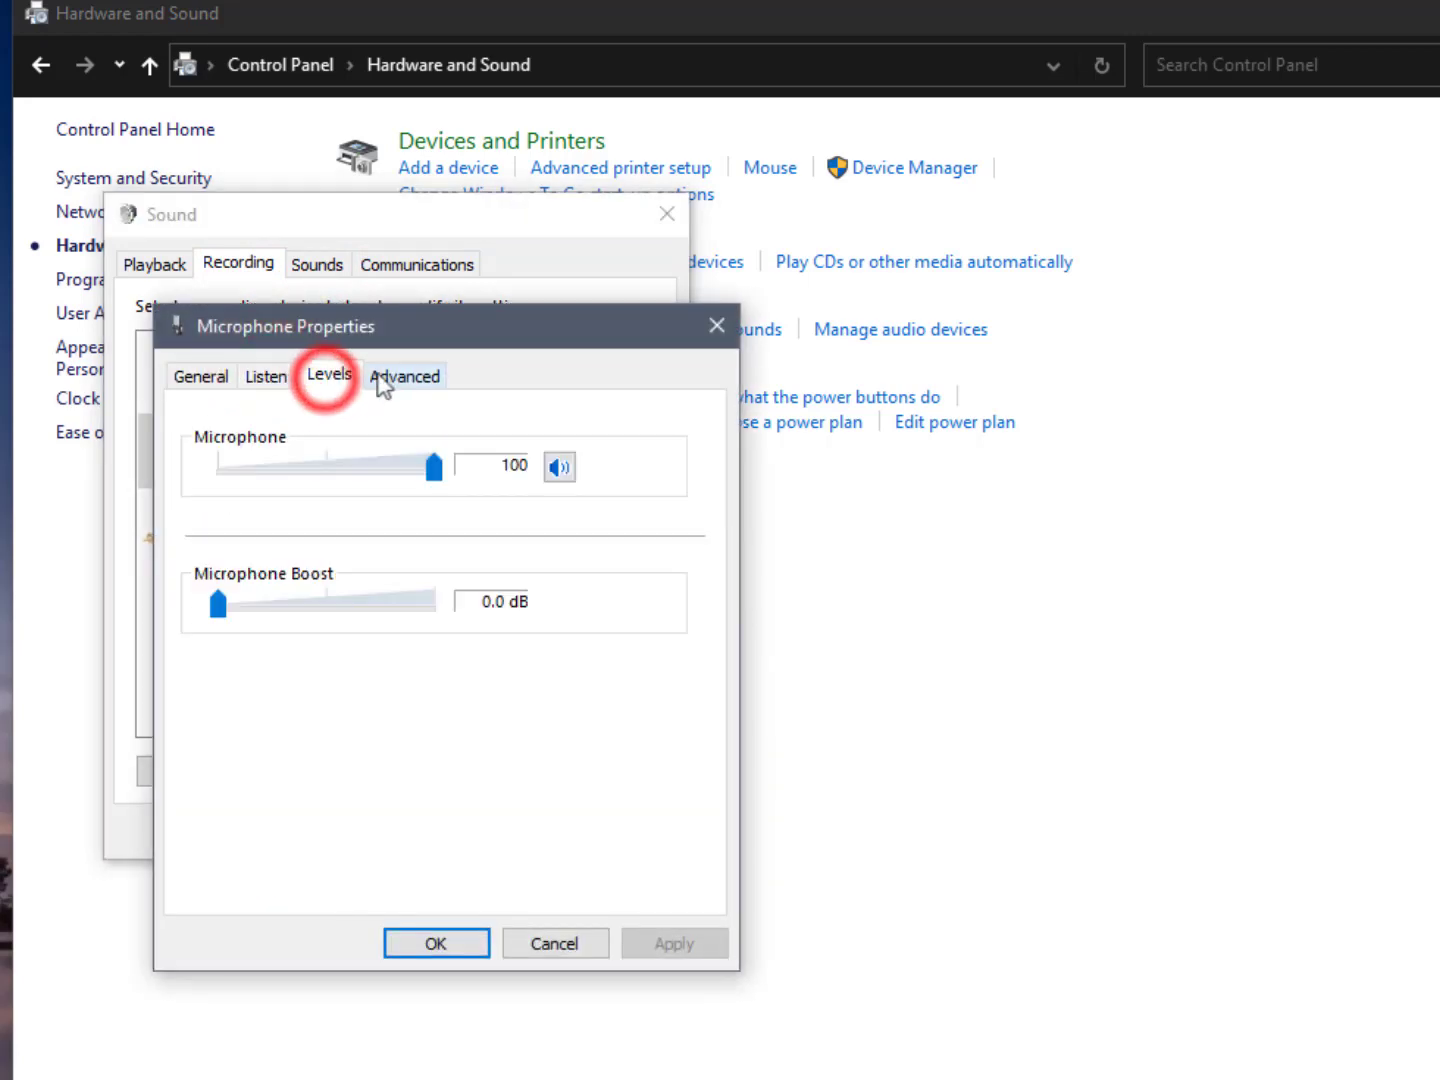
{"action": "left_click", "coordinate": [397, 375]}
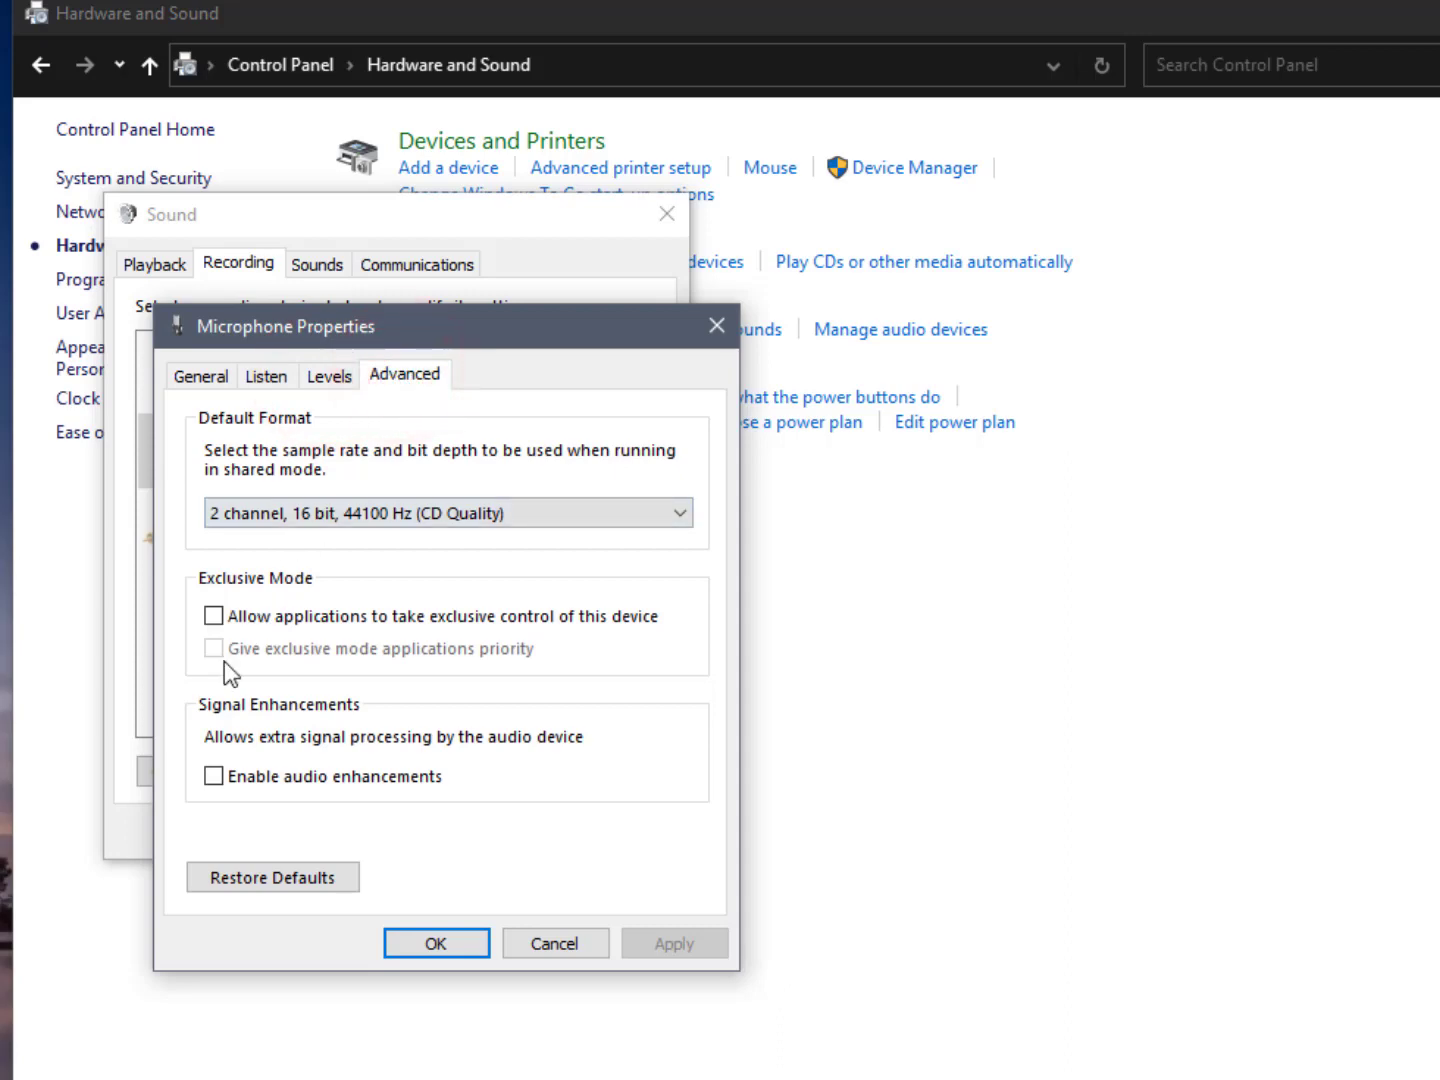
{"action": "left_click", "coordinate": [434, 945]}
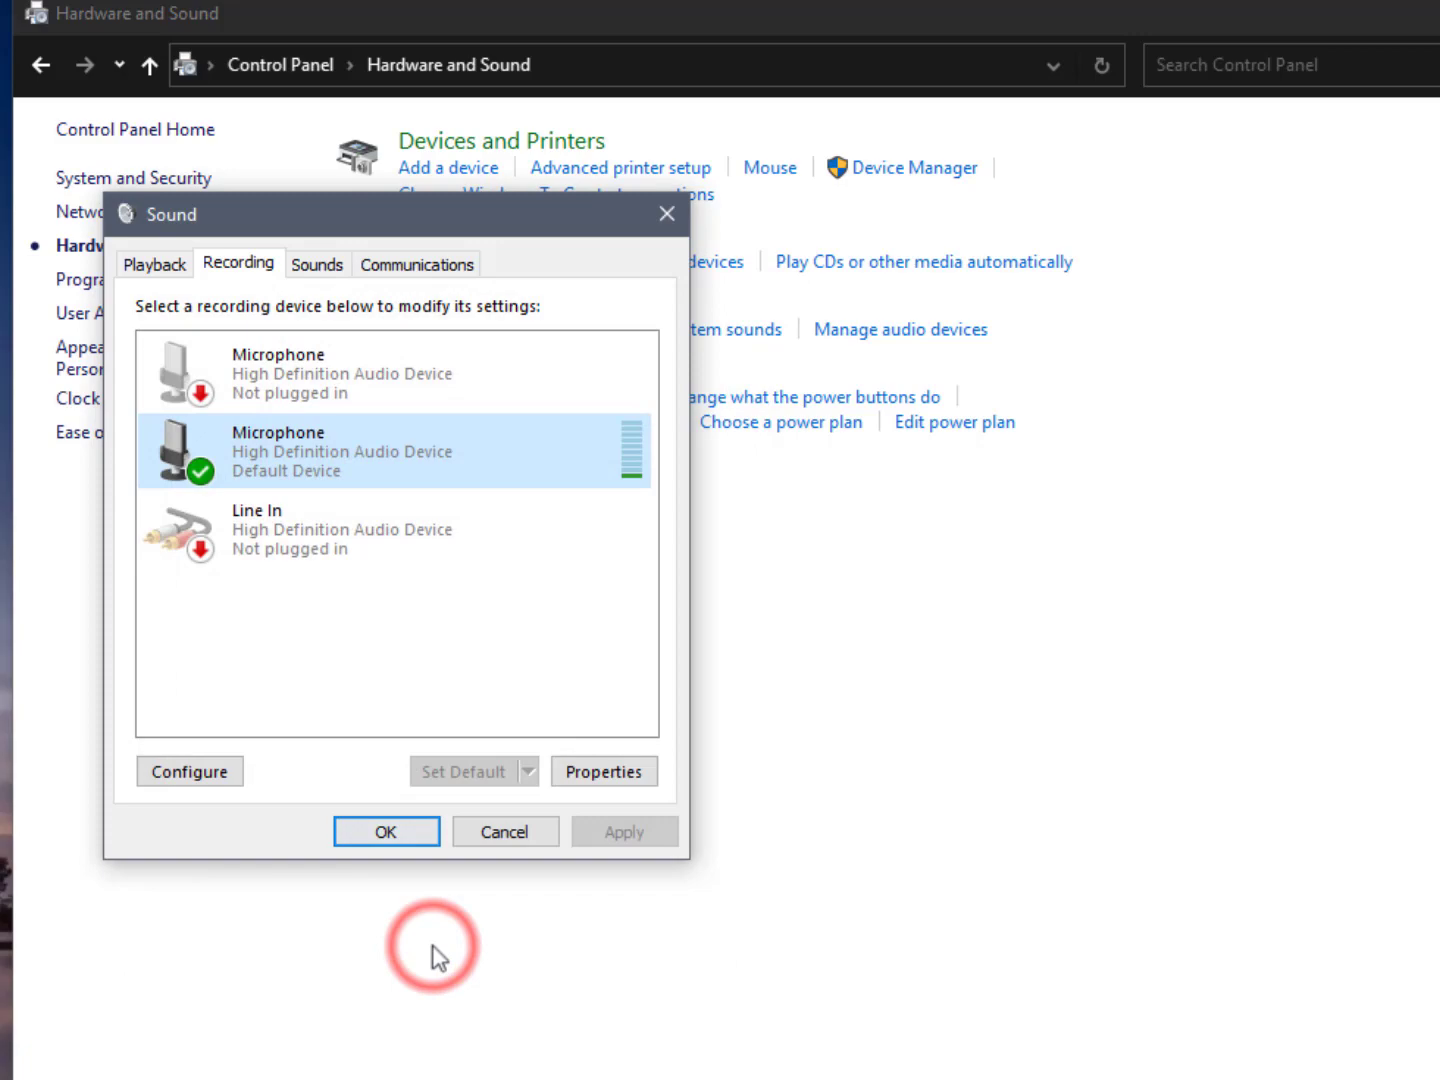
- Confirm the Sound dialog with OK and close the Control Panel window
{"action": "left_click", "coordinate": [383, 833]}
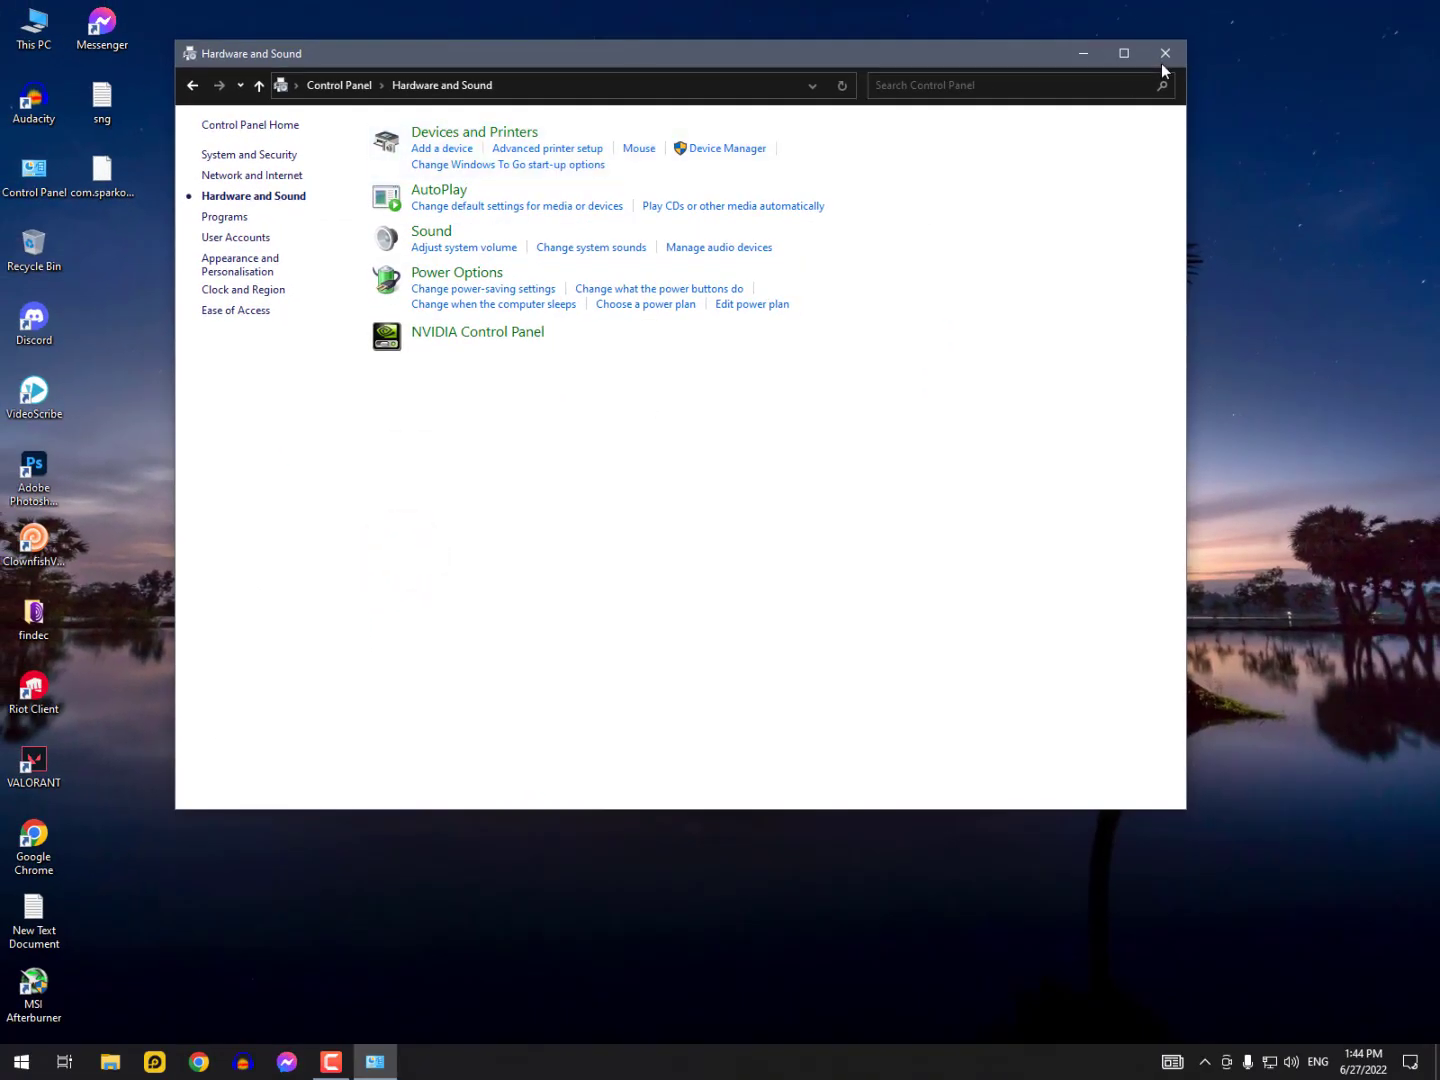
{"action": "left_click", "coordinate": [1163, 53]}
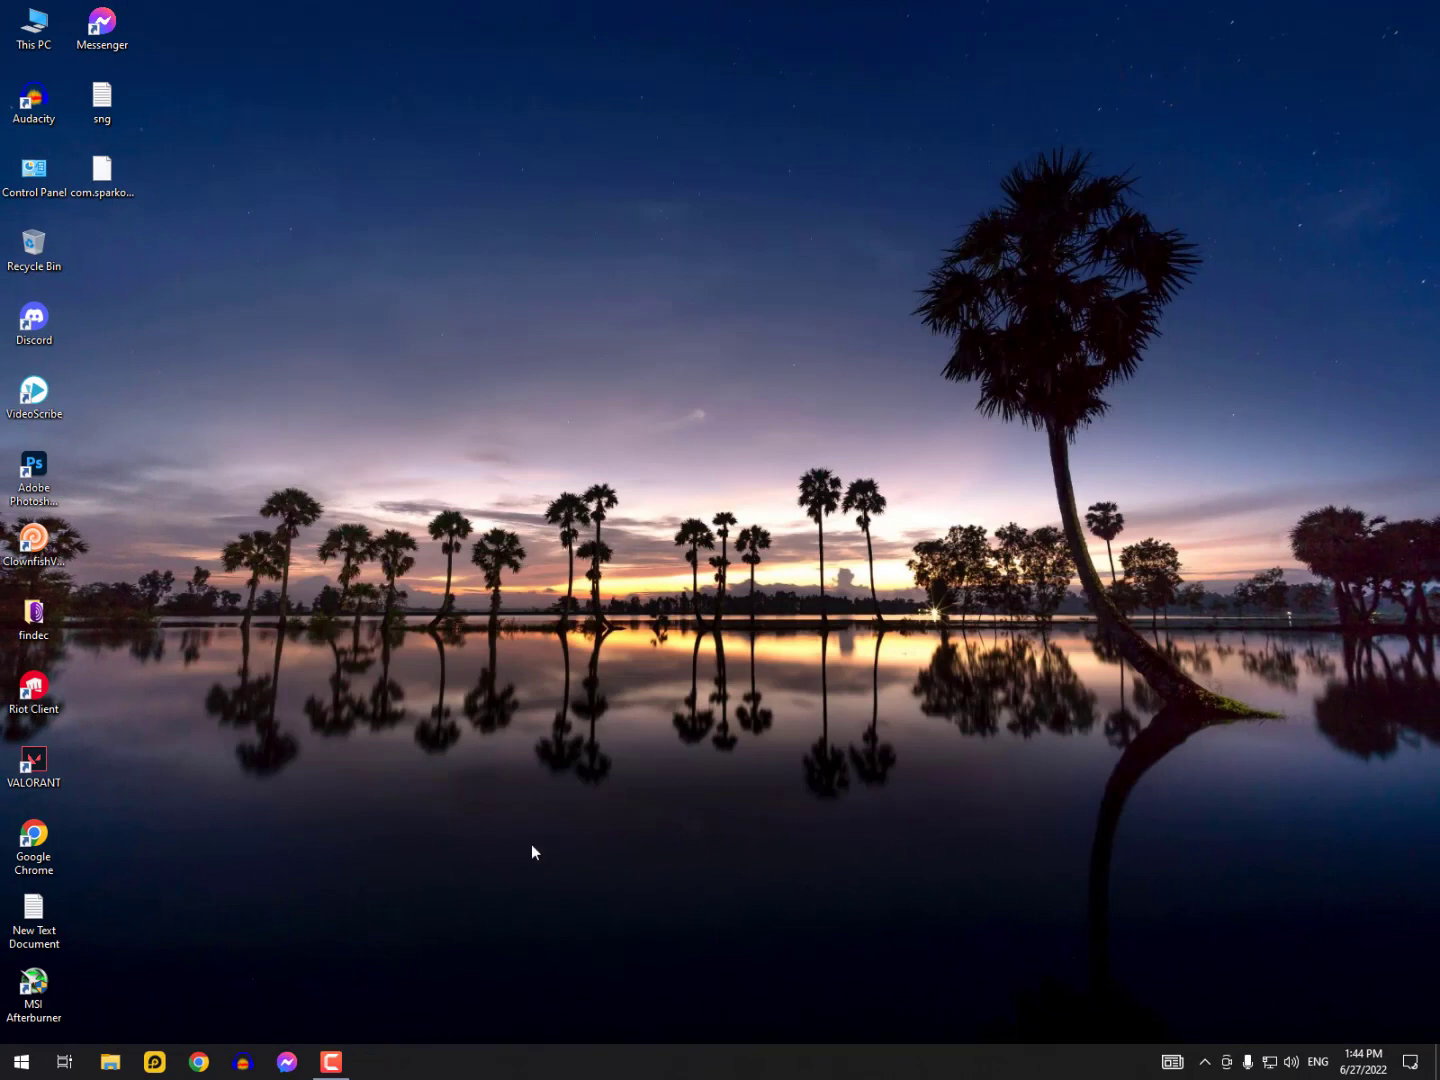
{"action": "left_click", "coordinate": [343, 1060]}
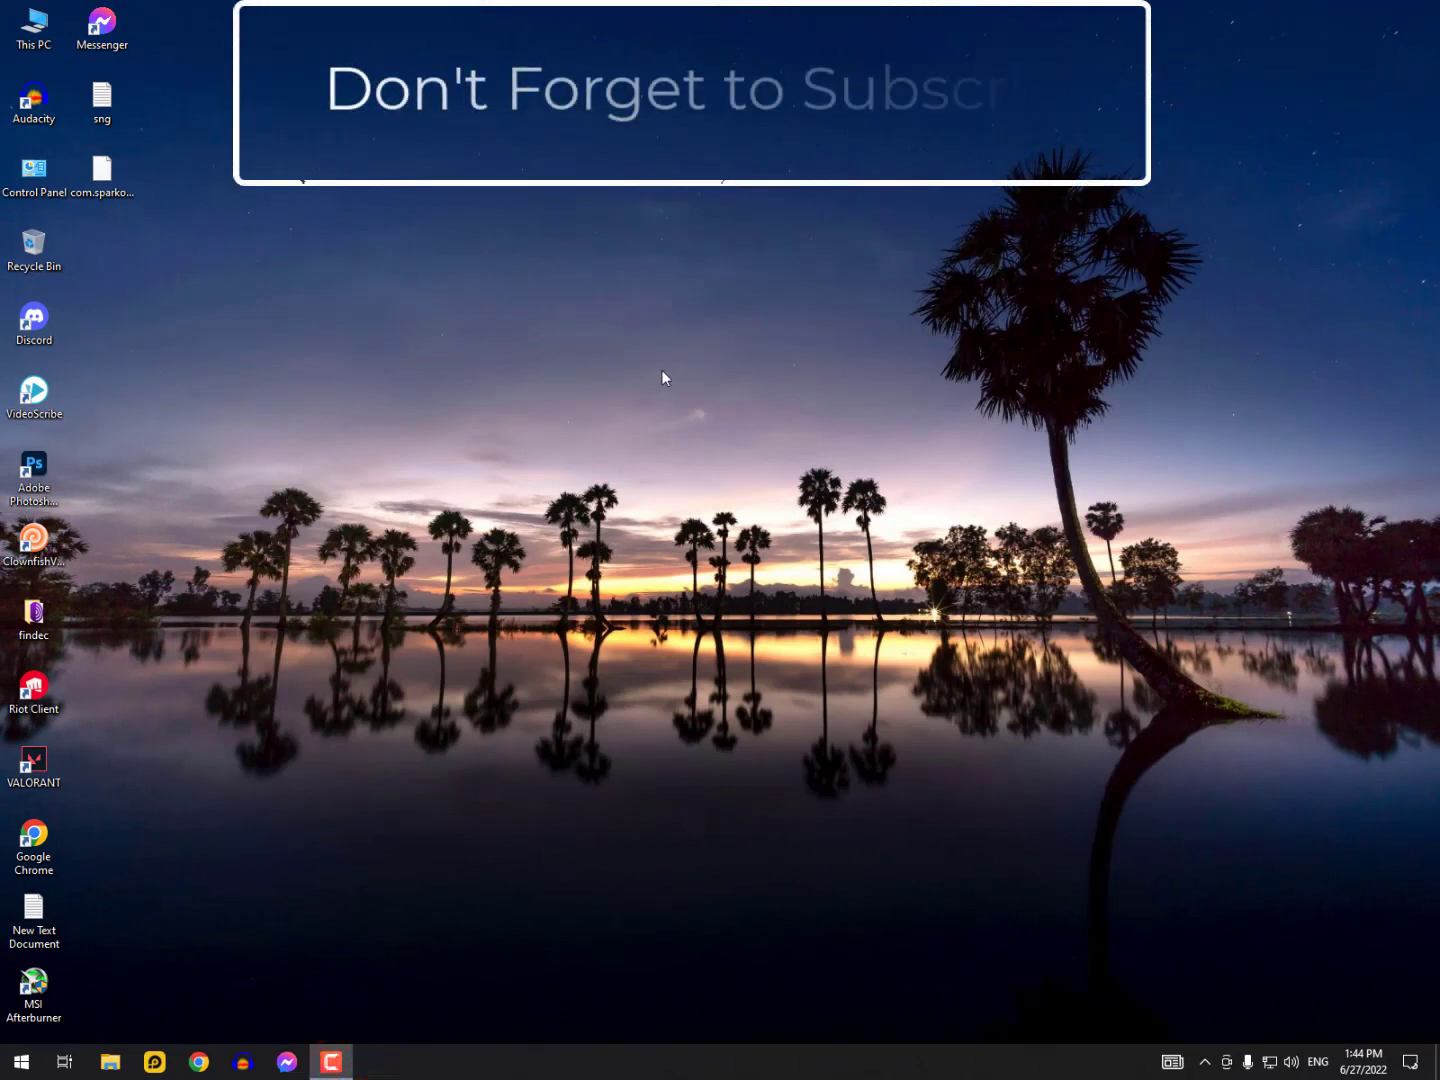